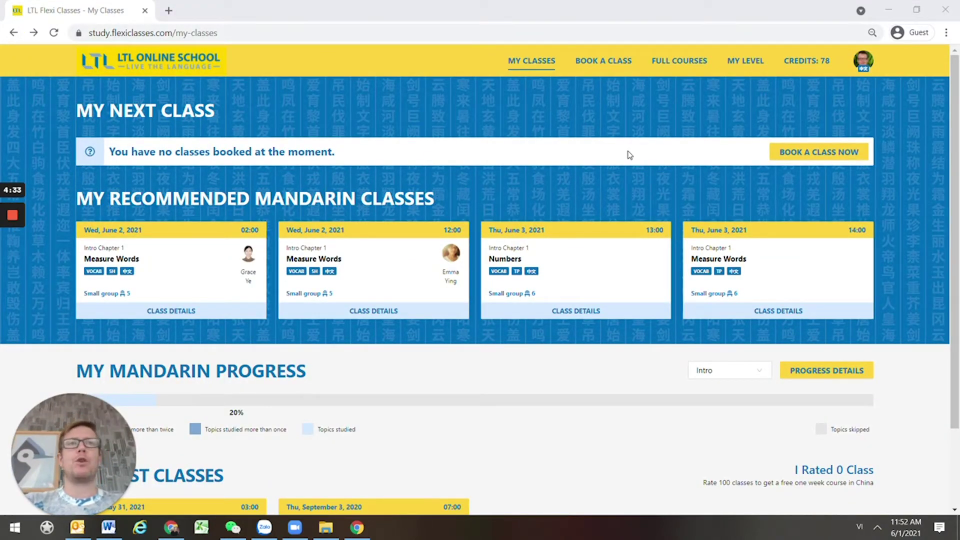
Open My Settings and keep Mandarin as learning language and English as display language
click(863, 60)
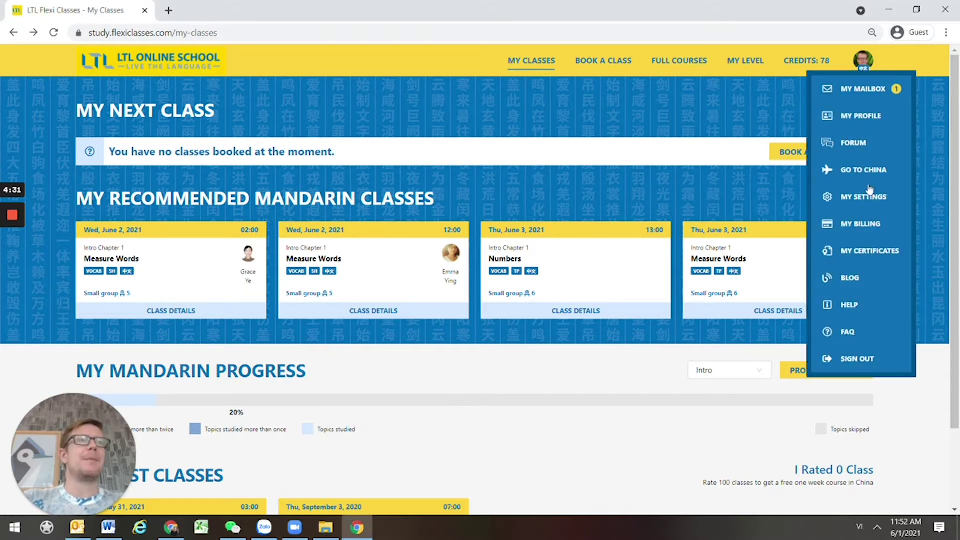
click(862, 196)
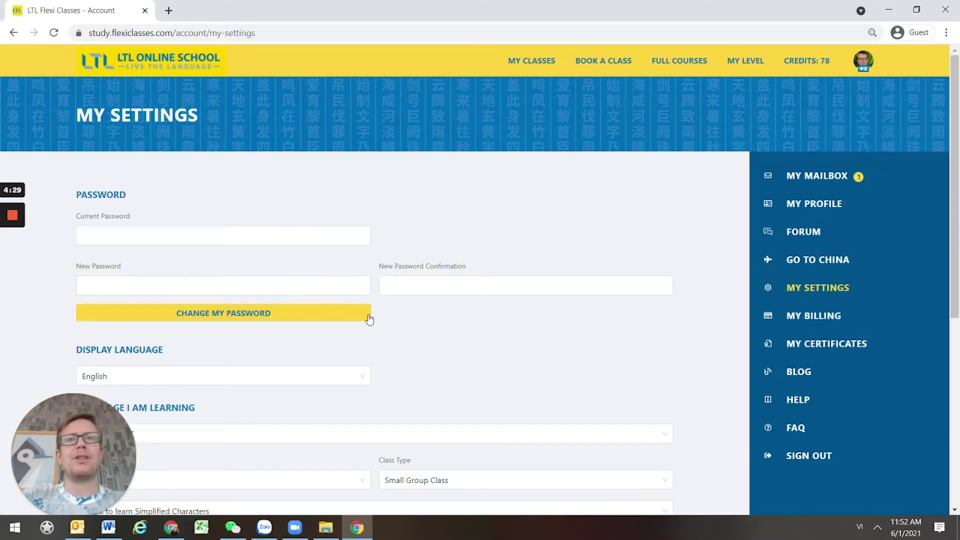
scroll(350, 340, down, 4)
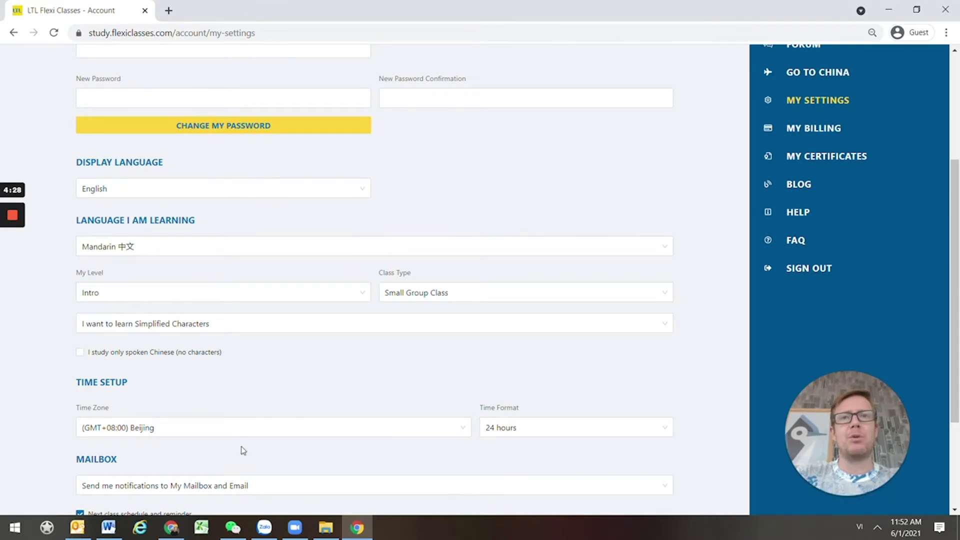
scroll(200, 418, down, 1)
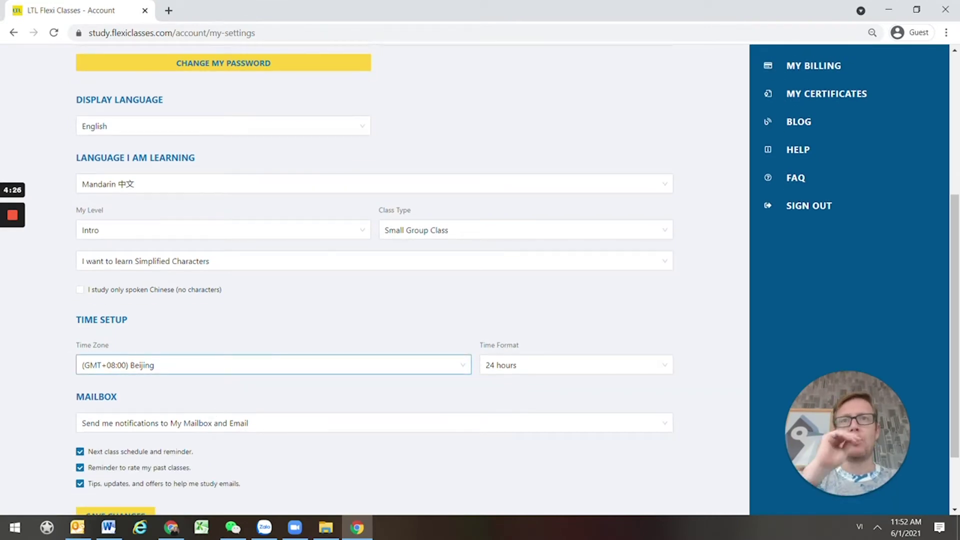
click(237, 187)
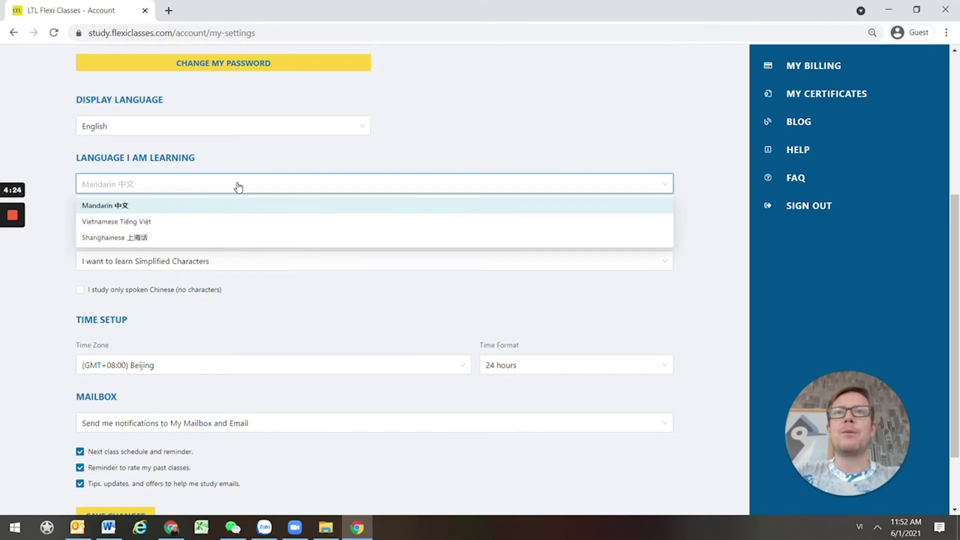
click(262, 153)
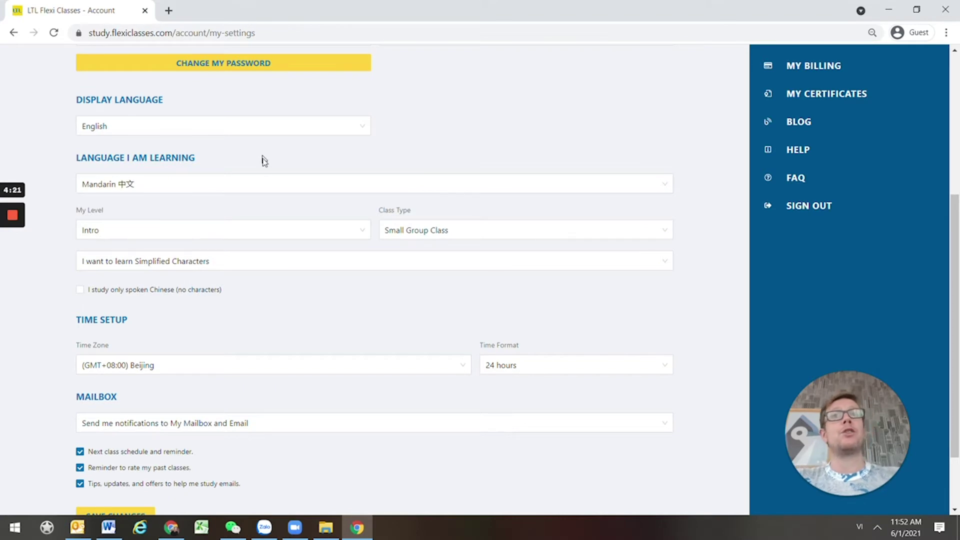
click(263, 130)
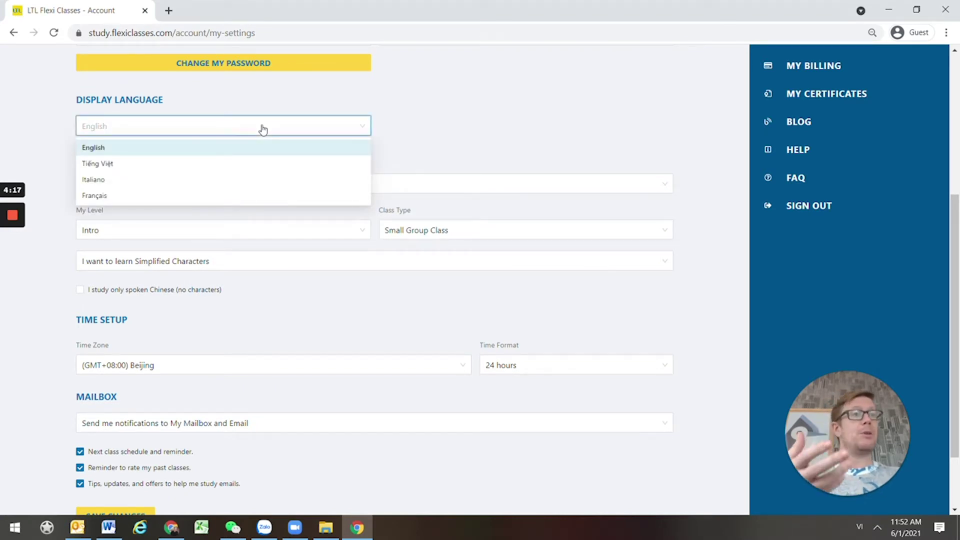
click(407, 134)
click(307, 192)
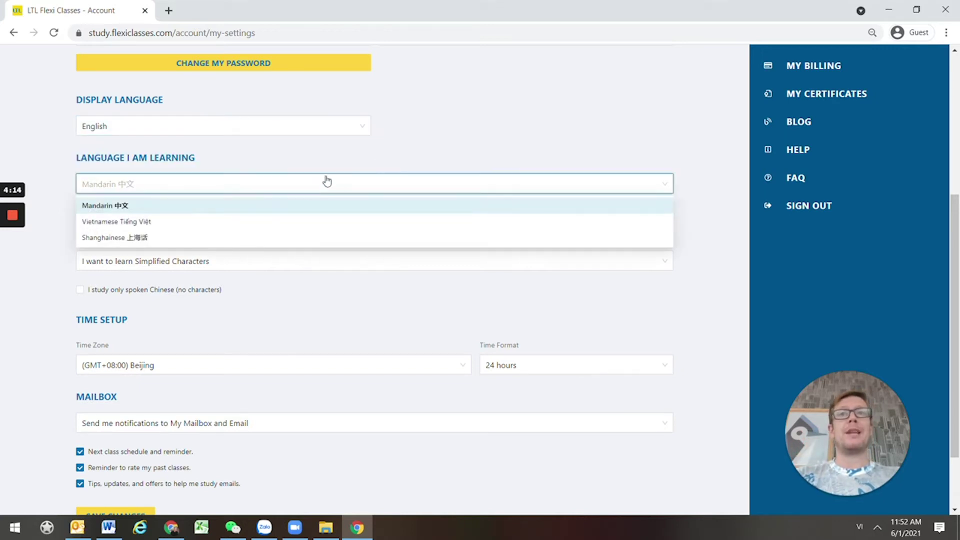
click(410, 161)
Set My Level to HSK 2, keep Small Group Class, and save the changes
click(280, 234)
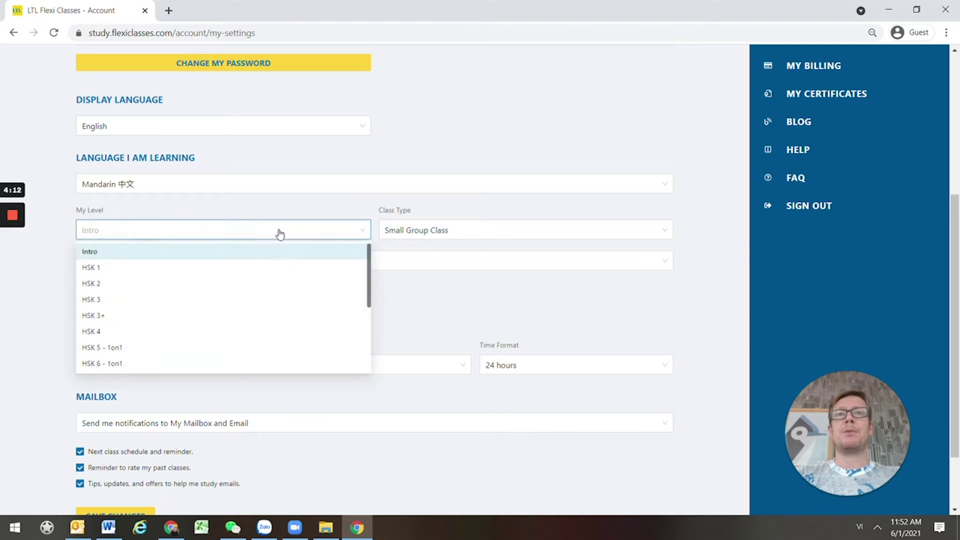
click(183, 290)
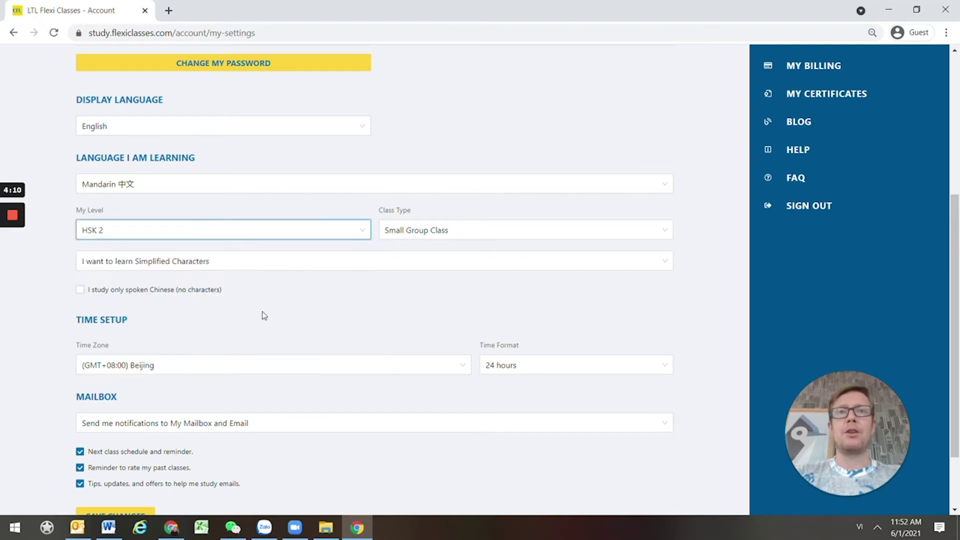
click(487, 232)
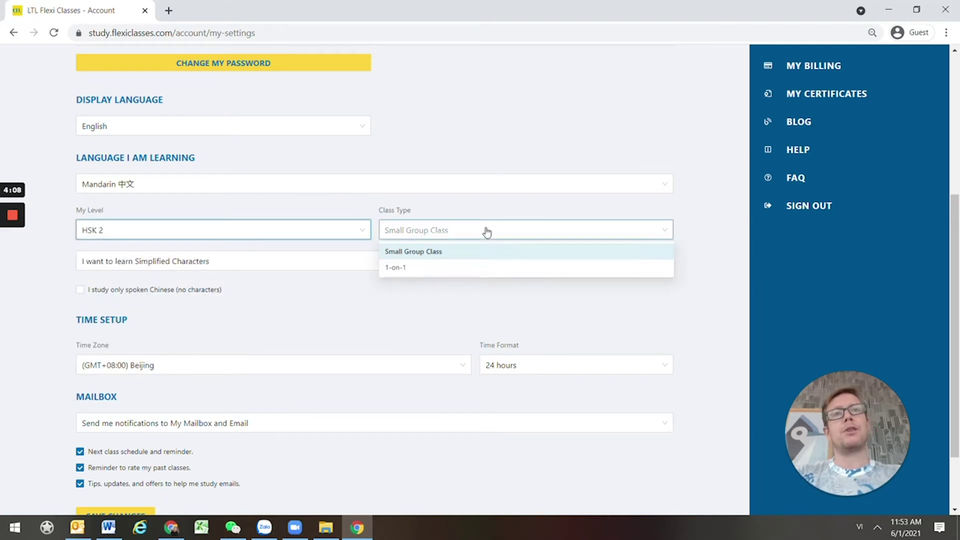
click(341, 335)
scroll(150, 428, down, 2)
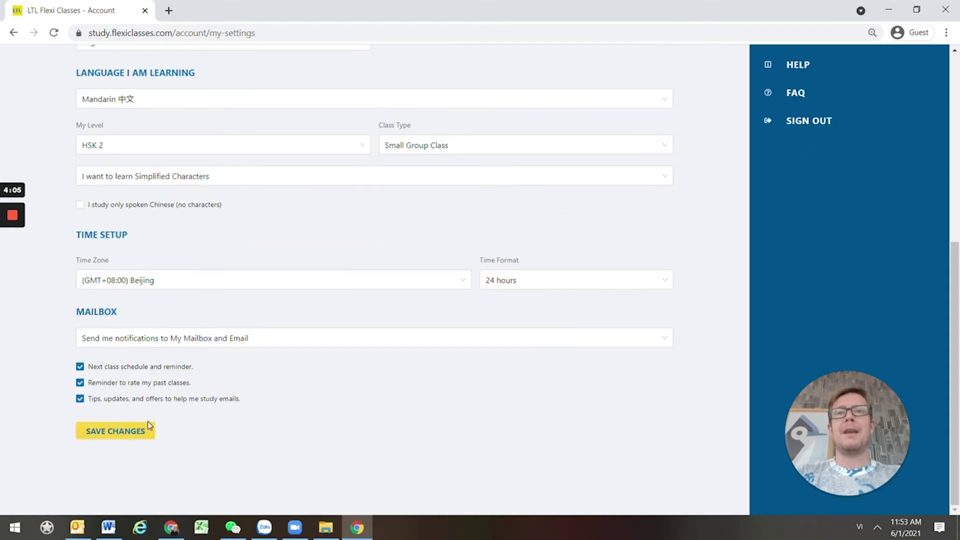
click(138, 433)
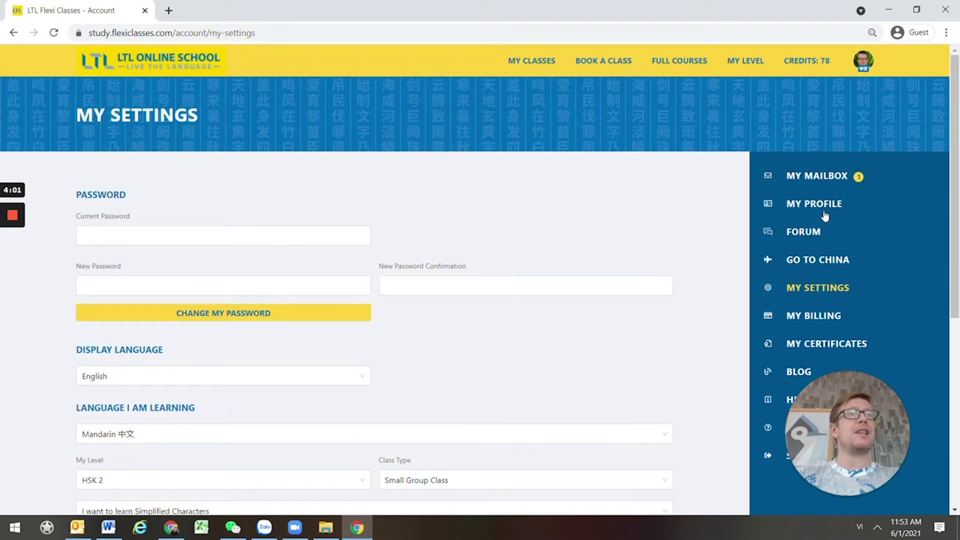
View My Profile and open the Forum in a new tab
click(820, 206)
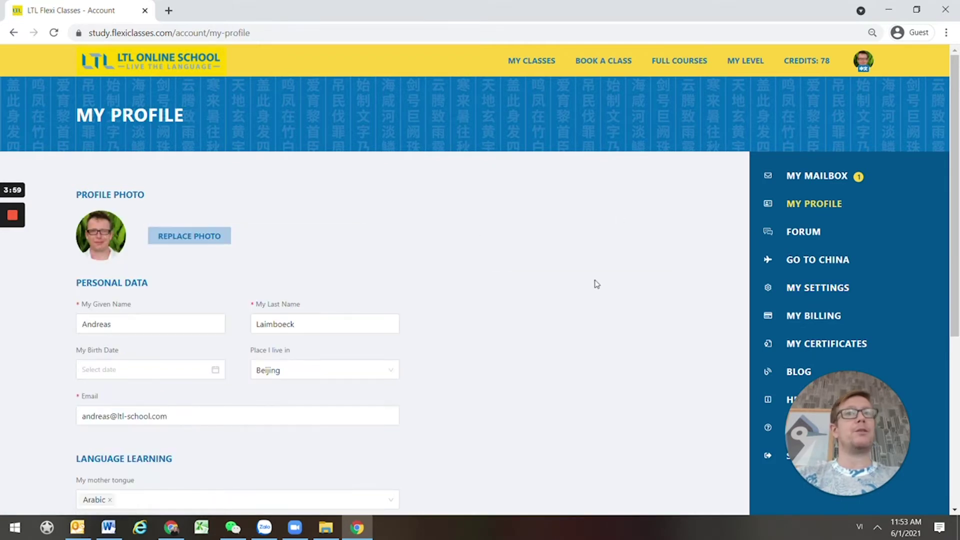
scroll(601, 285, down, 3)
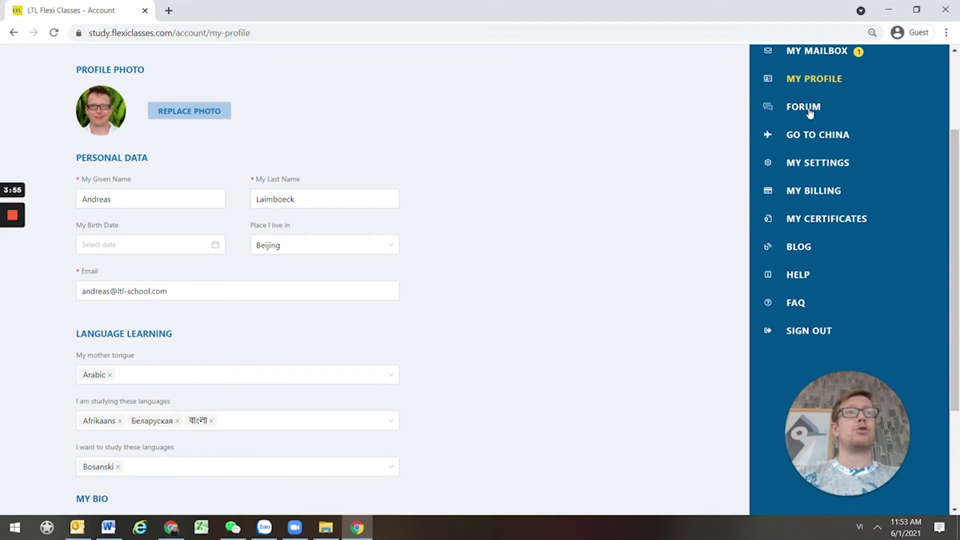
click(809, 112)
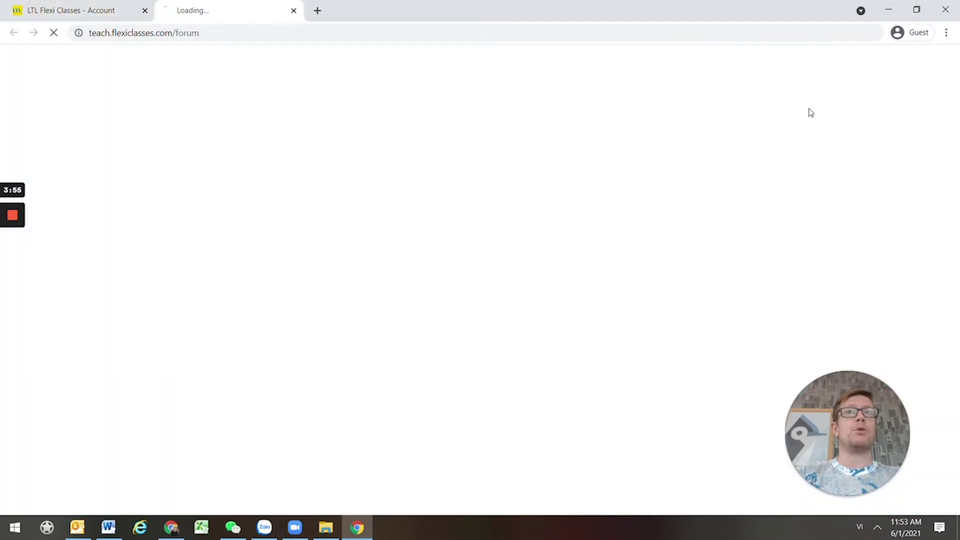
Return to the account tab and bring up the Book a Class page
click(95, 15)
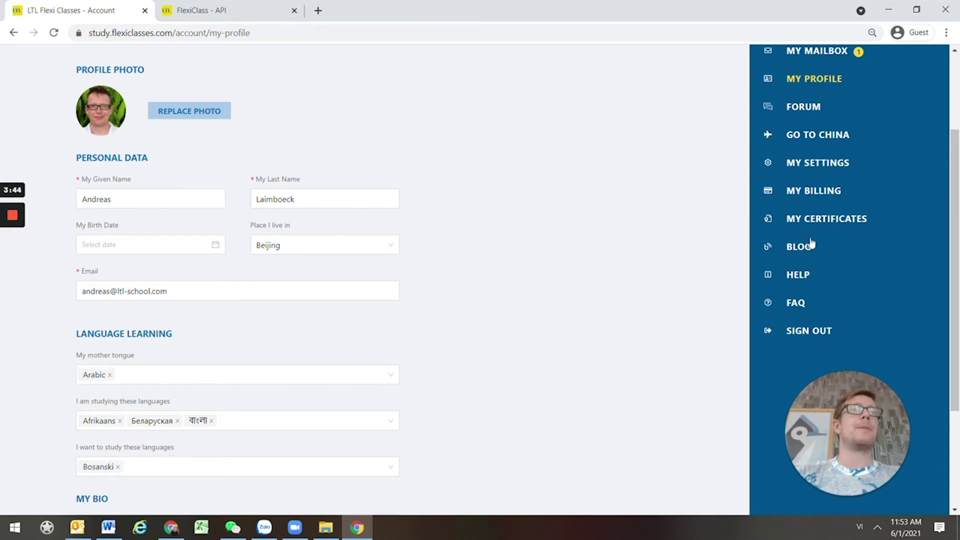
scroll(811, 244, up, 3)
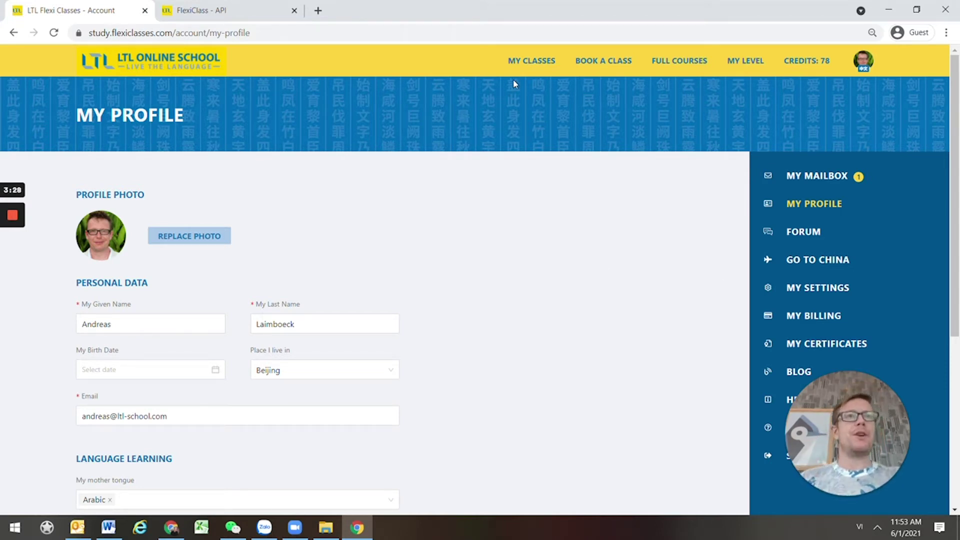
click(595, 67)
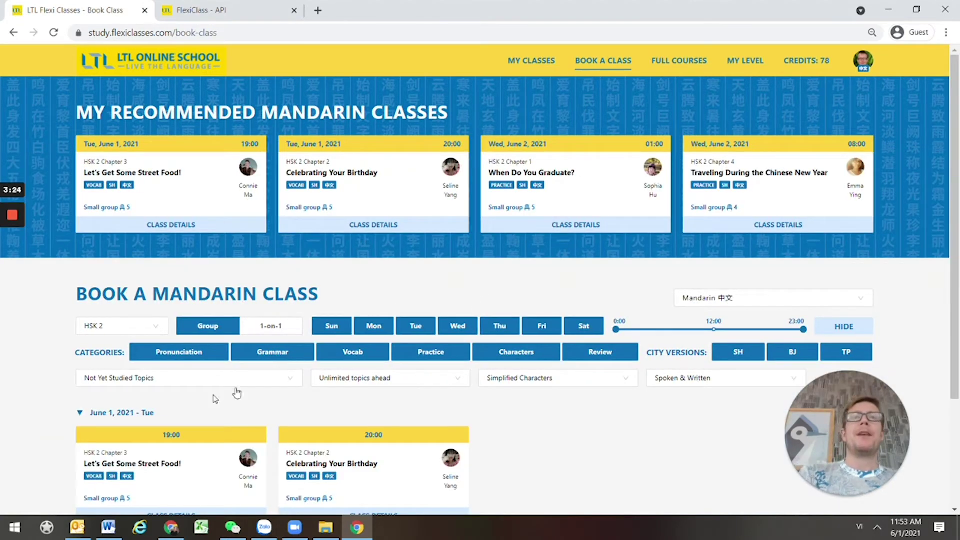
Collapse June 1, expand June 5, and start booking the 09:00 Let's Get Some Street Food! class
click(92, 415)
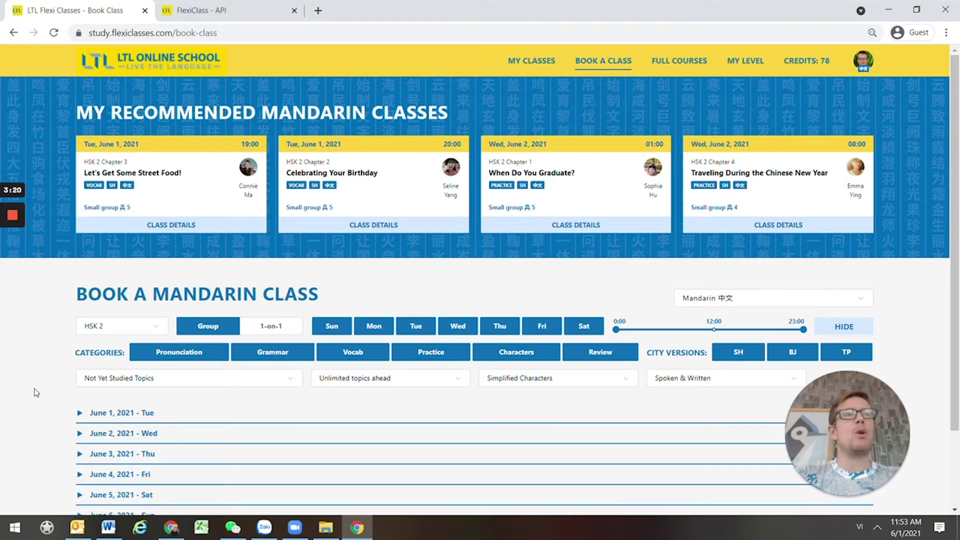
scroll(27, 384, down, 2)
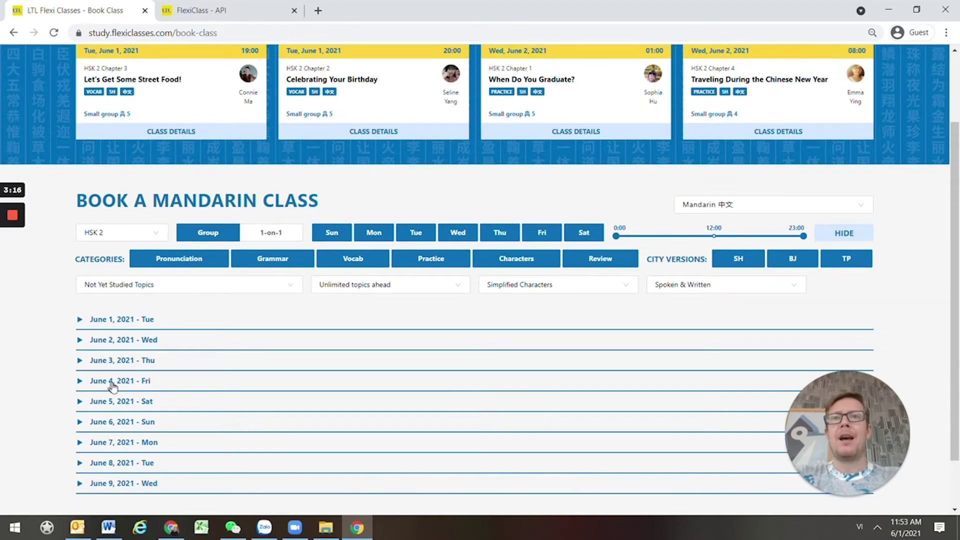
click(123, 403)
scroll(251, 386, down, 3)
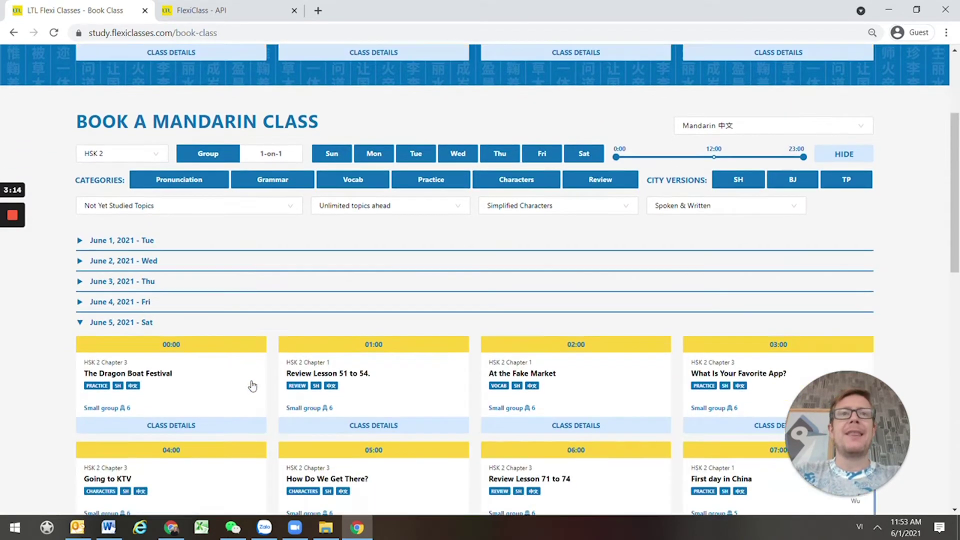
scroll(587, 400, down, 3)
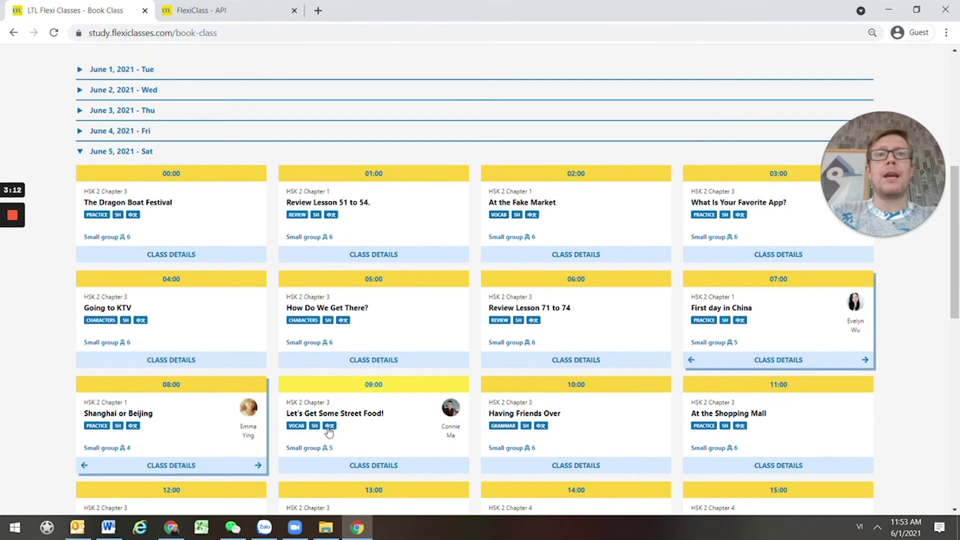
click(376, 420)
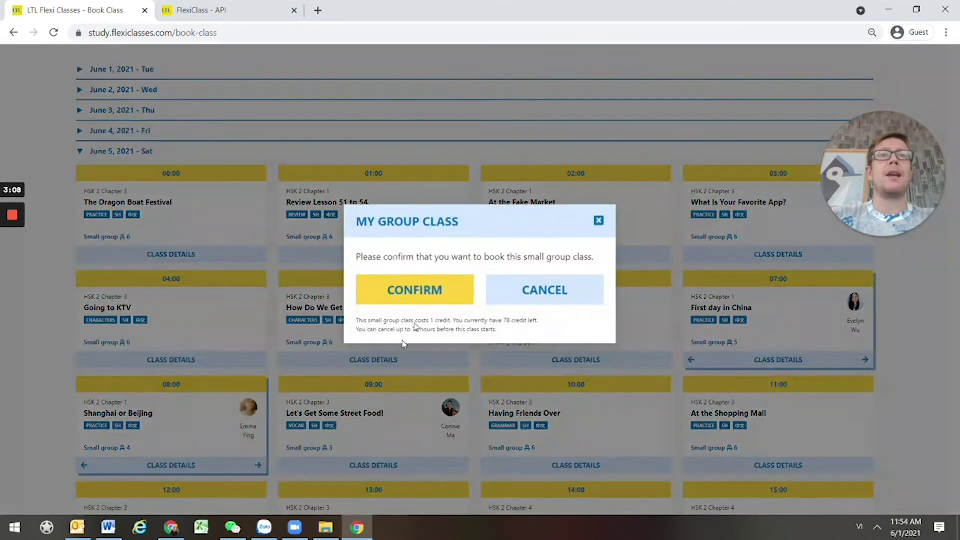
Confirm the 09:00 Street Food booking for 1 credit, then browse the 08:00 slot's alternative class
click(428, 297)
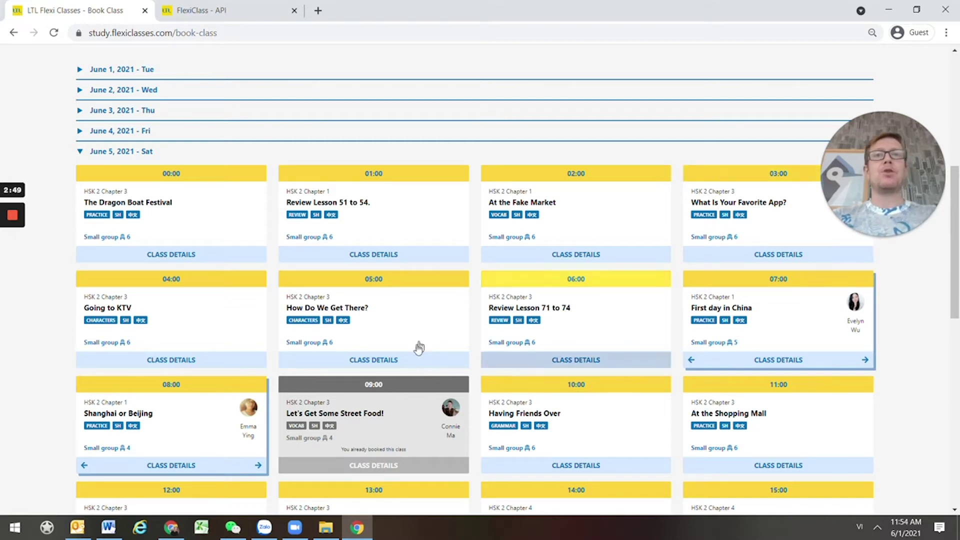
click(258, 466)
click(257, 467)
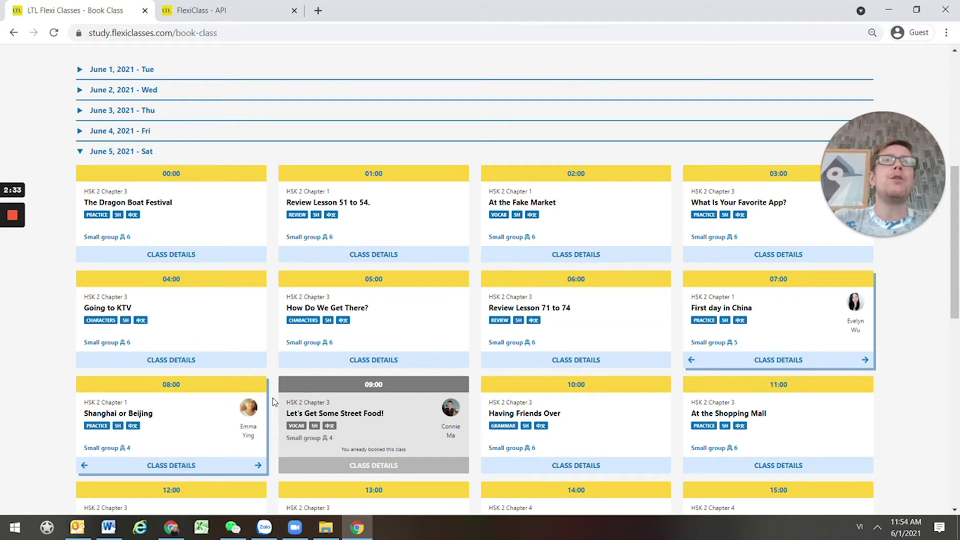
scroll(277, 395, up, 7)
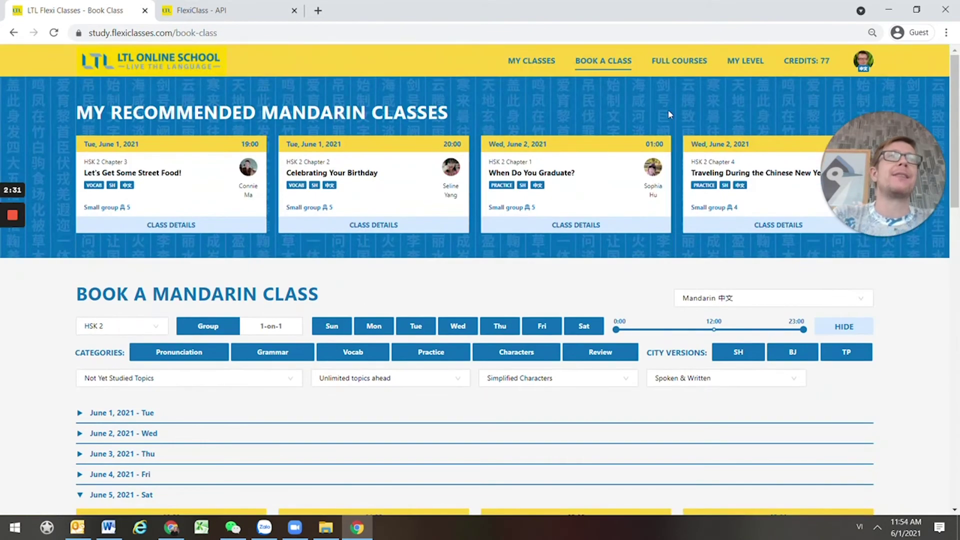
click(750, 63)
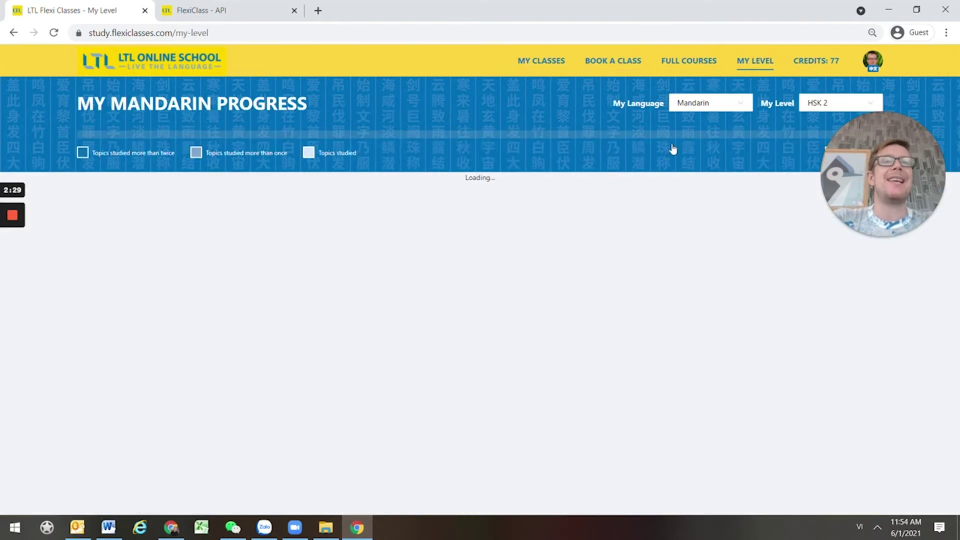
scroll(330, 257, down, 4)
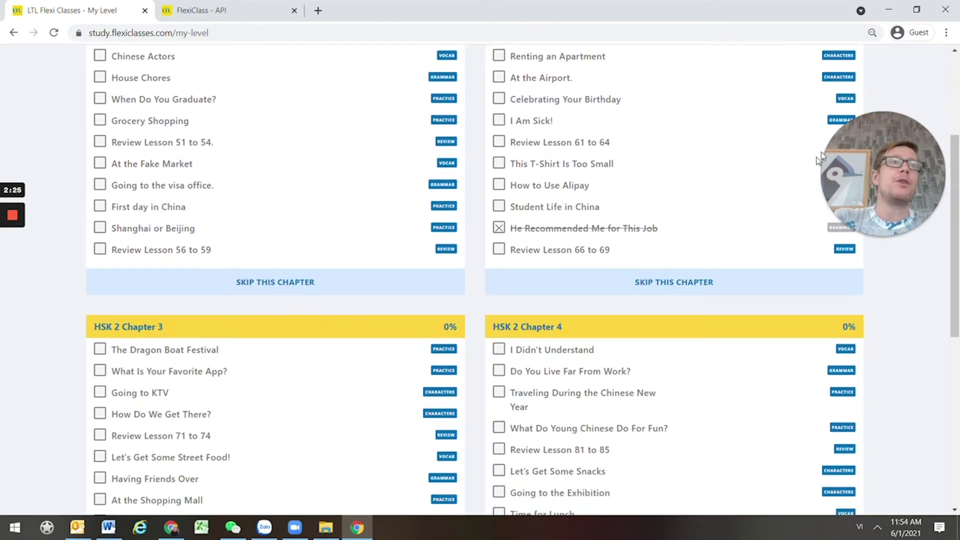
click(573, 253)
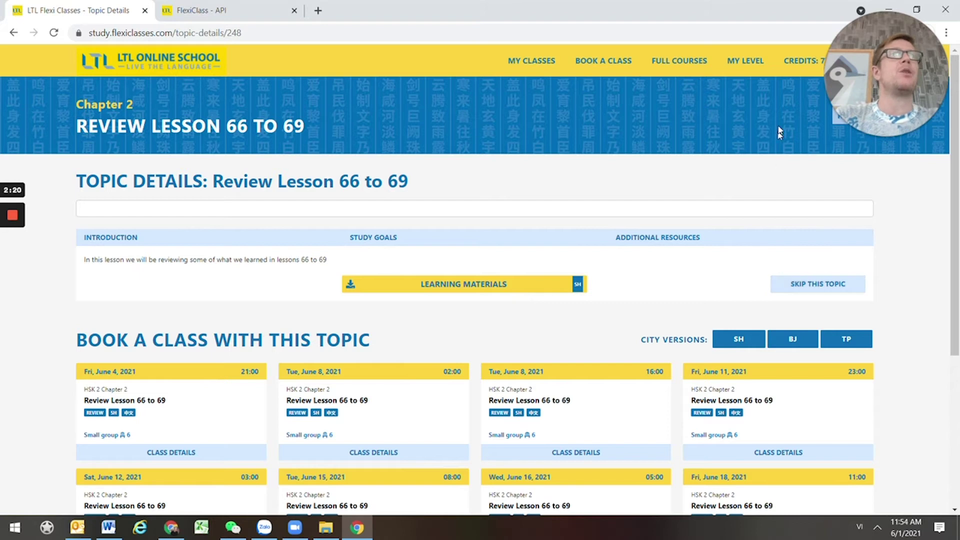
drag(865, 55, 863, 187)
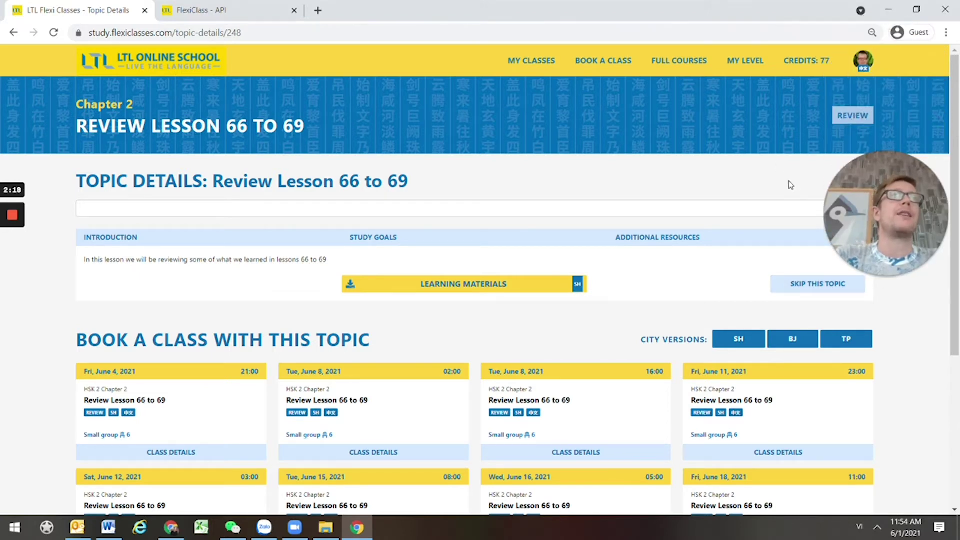
click(745, 61)
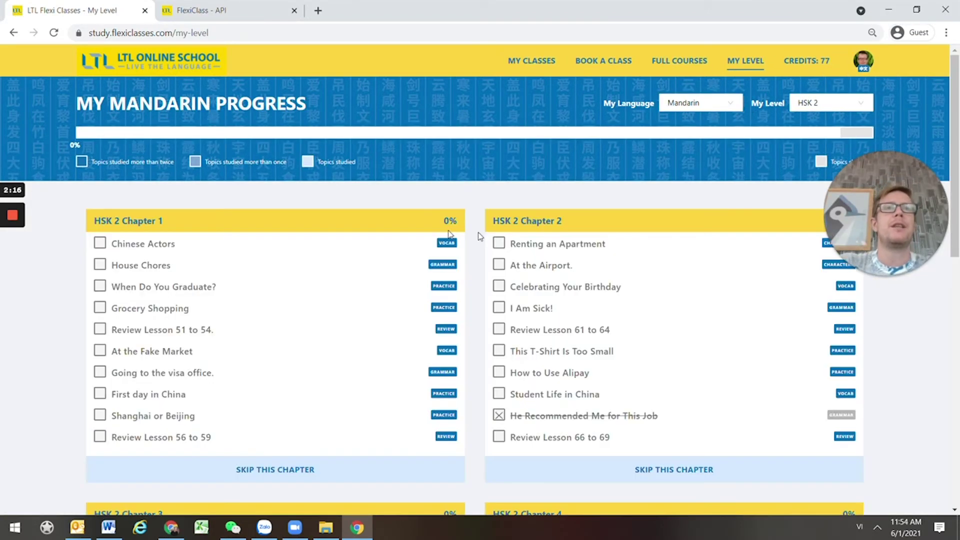
scroll(385, 323, down, 4)
scroll(394, 347, up, 4)
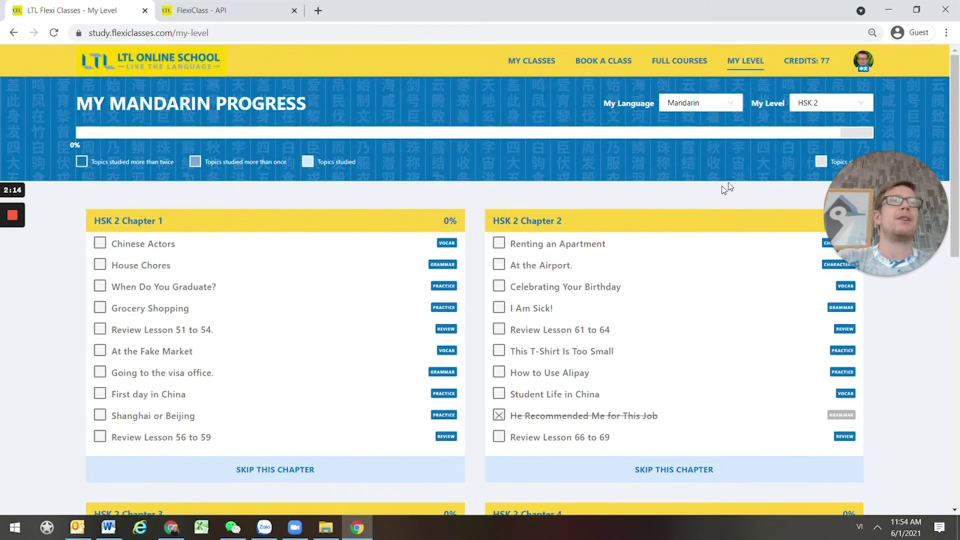
click(731, 106)
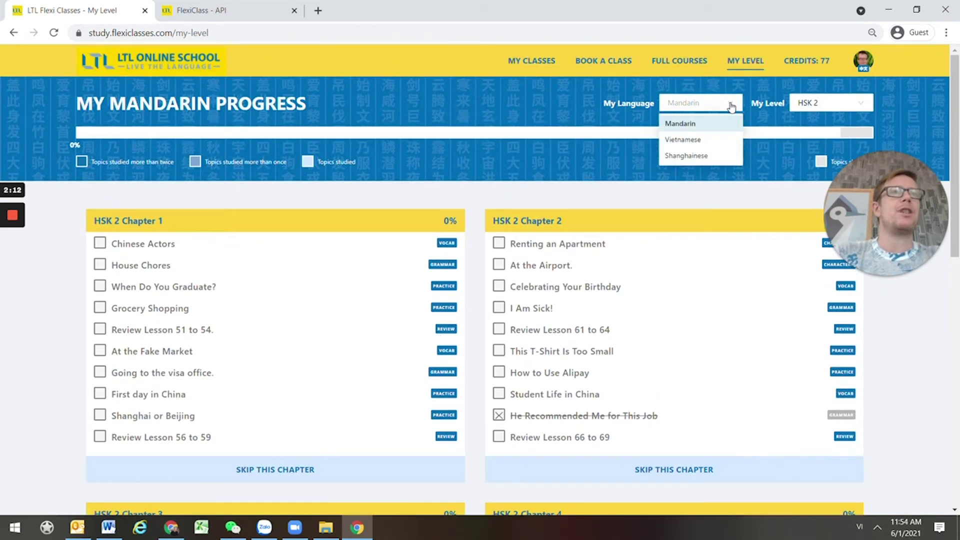
click(583, 111)
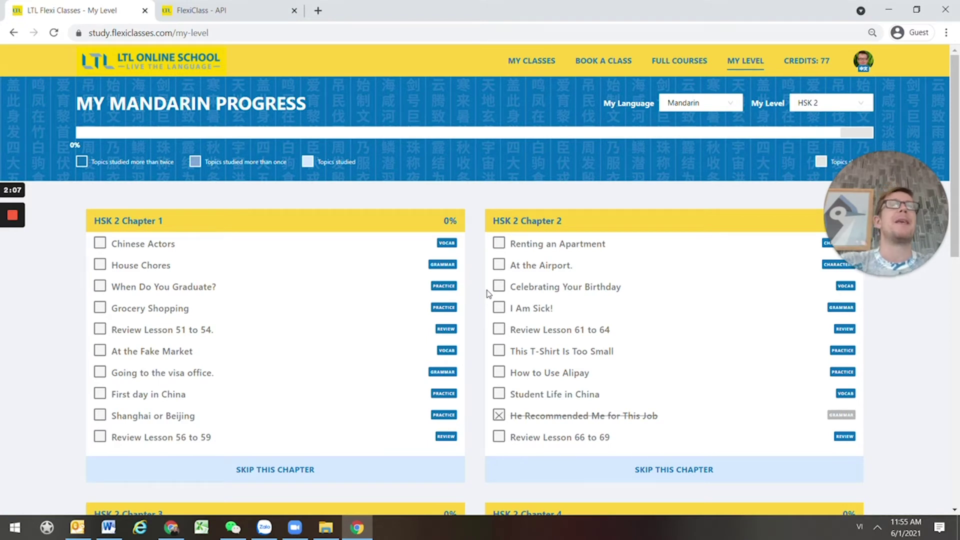
click(595, 59)
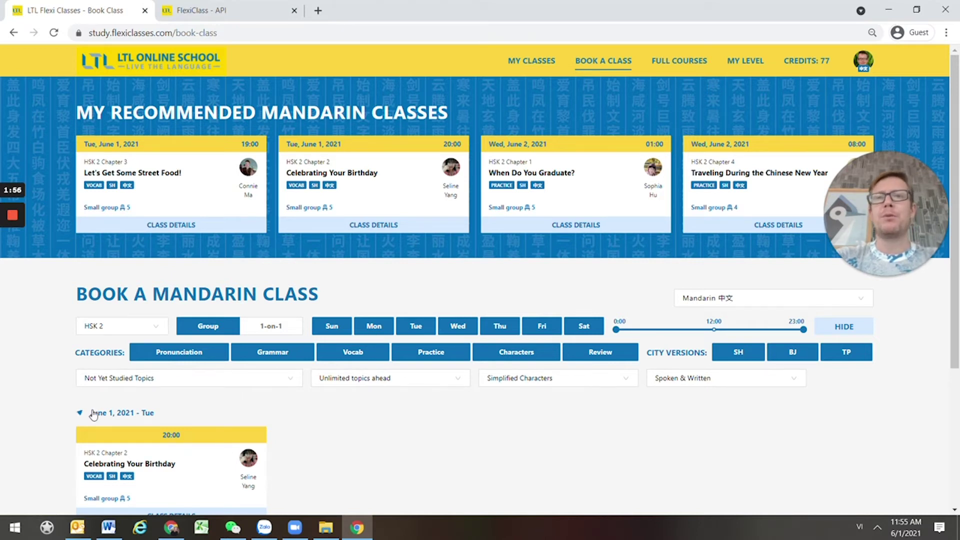
Collapse the June 1 classes and expand the June 5, 2021 class list
click(93, 415)
scroll(255, 404, down, 2)
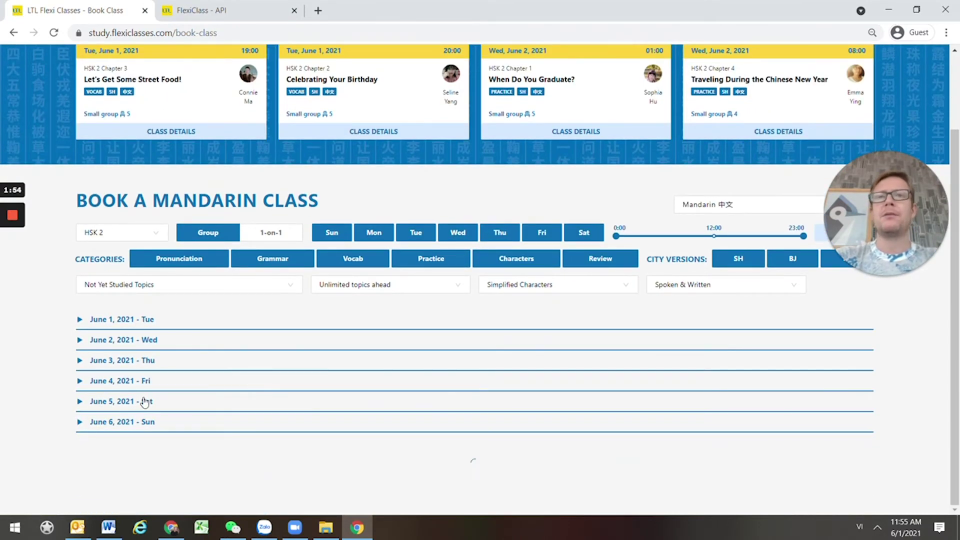
click(145, 402)
scroll(157, 408, down, 4)
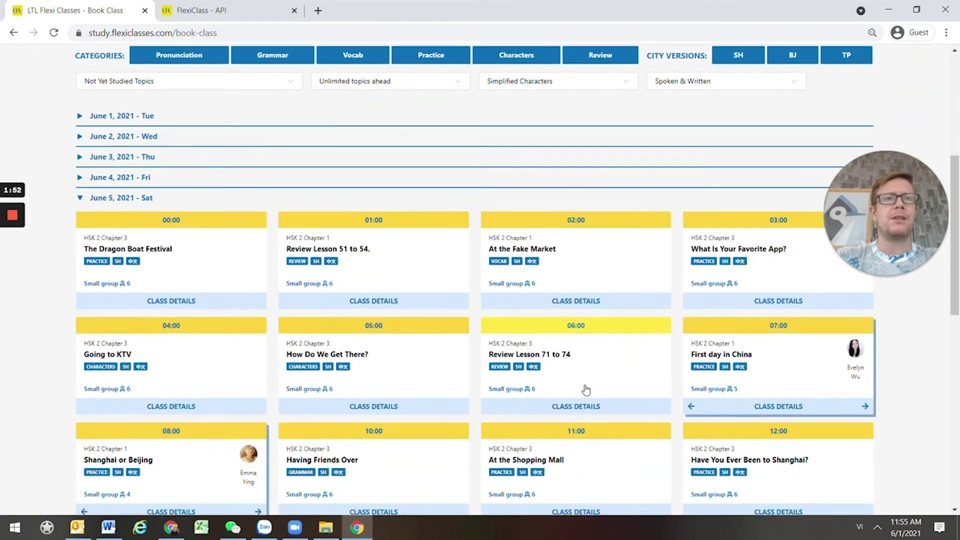
scroll(586, 389, down, 3)
Book the 15:00 Do You Live Far From Work? class, leaving 76 credits, then go to Full Courses
click(604, 407)
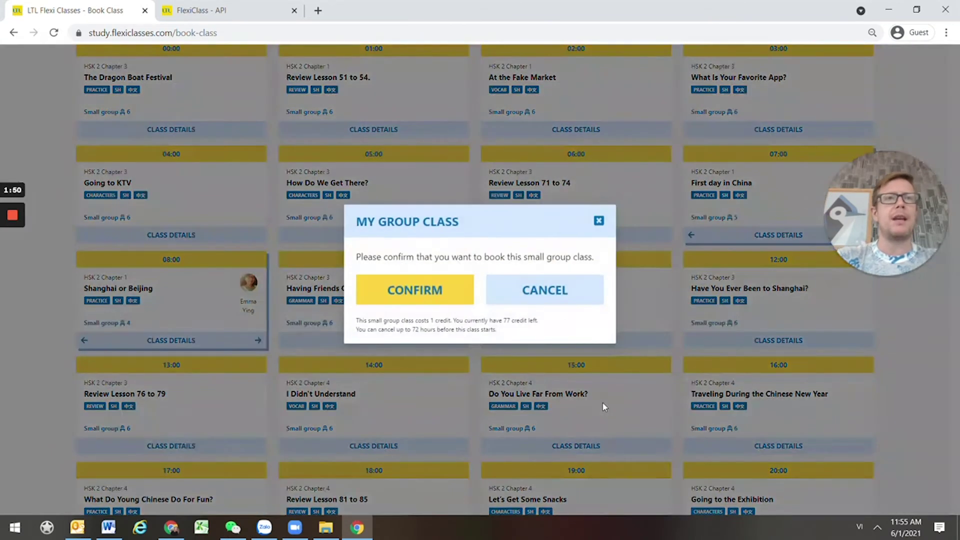
click(446, 301)
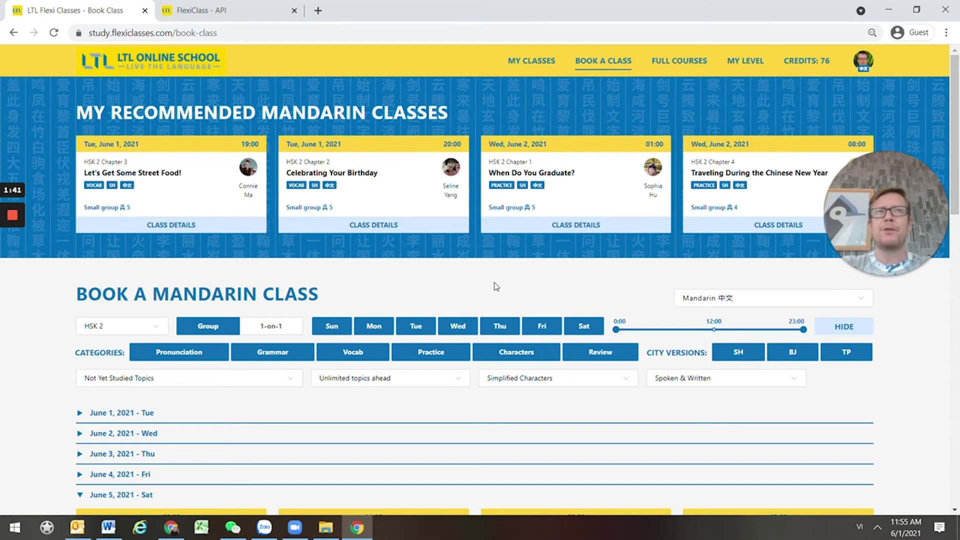
click(675, 61)
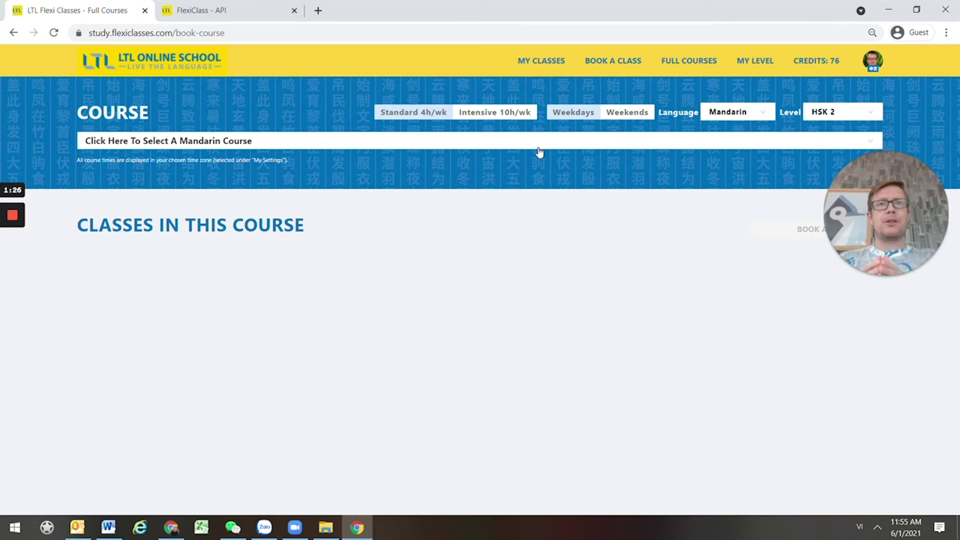
Select course [830] HSK 2 Thu & Sat 01:00–03:00 starting July 10, then reopen the course list
click(538, 149)
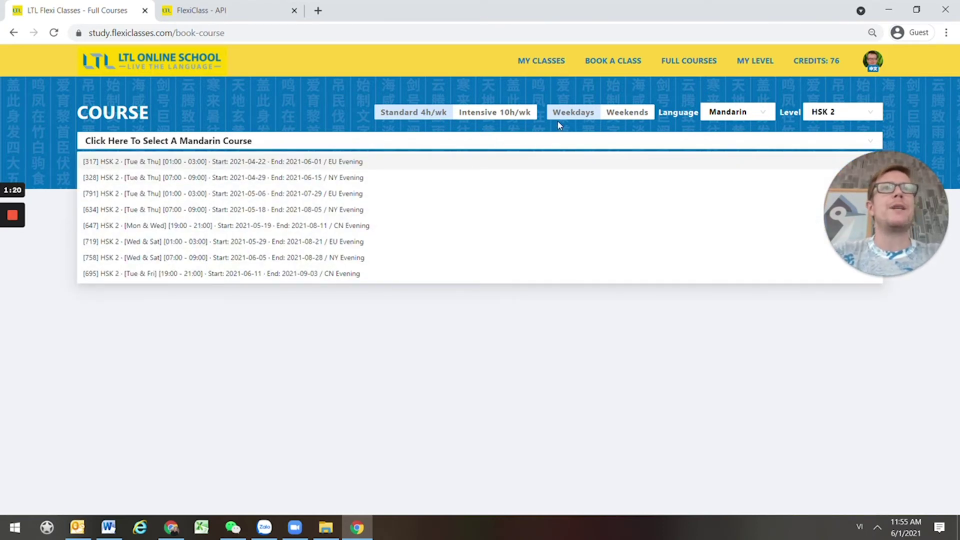
scroll(339, 245, down, 3)
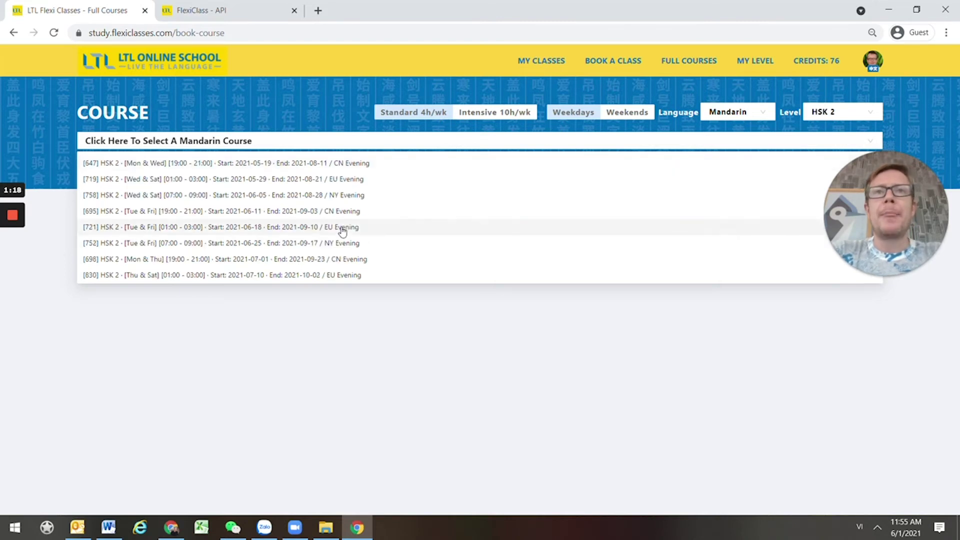
scroll(300, 227, up, 3)
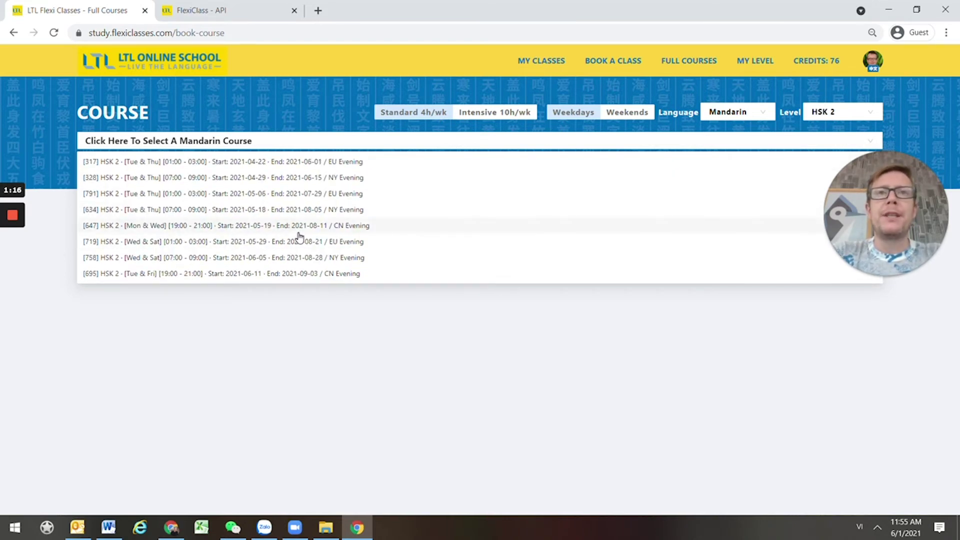
scroll(305, 240, down, 3)
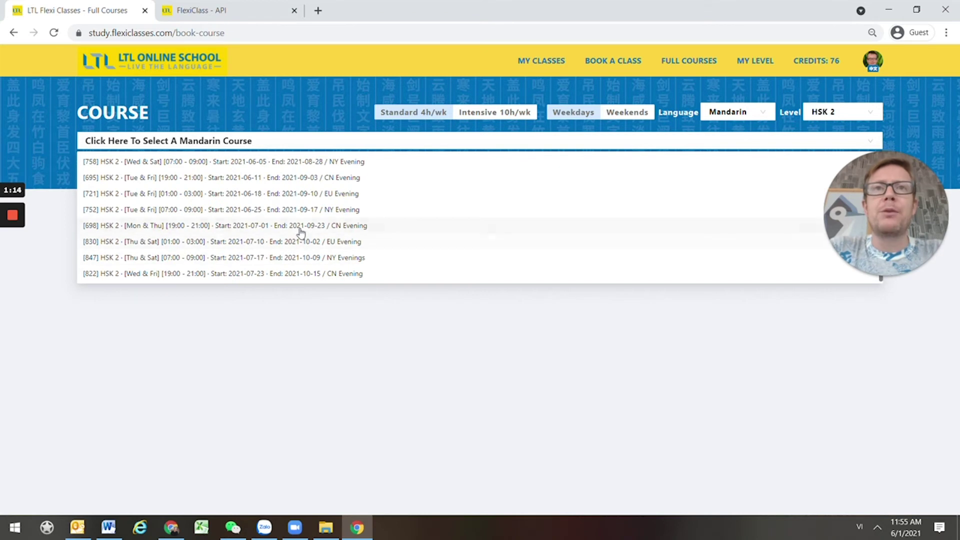
click(301, 242)
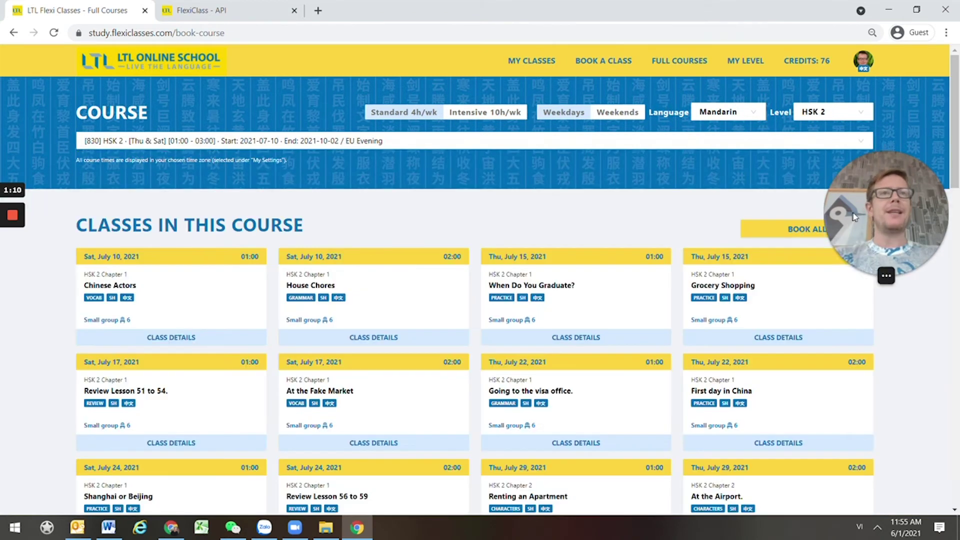
drag(854, 216, 893, 164)
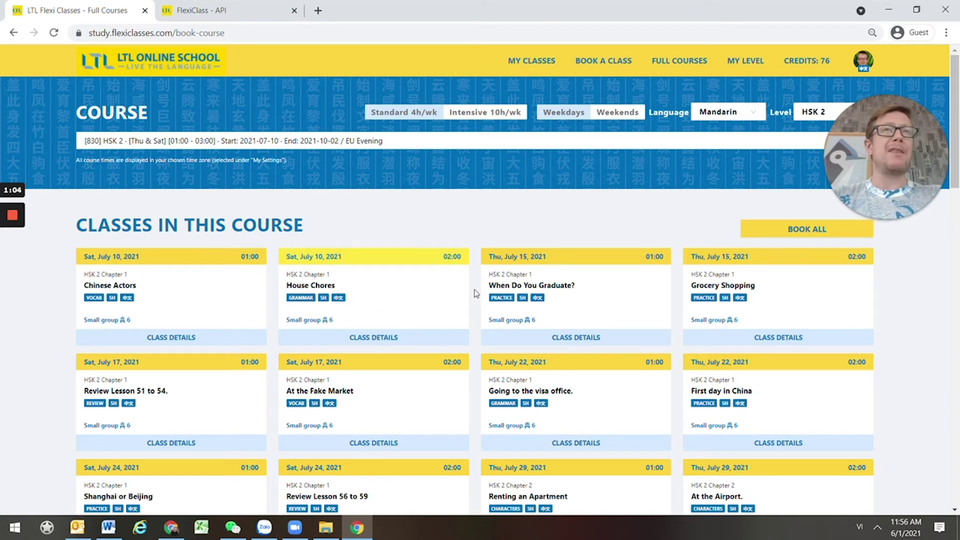
click(420, 144)
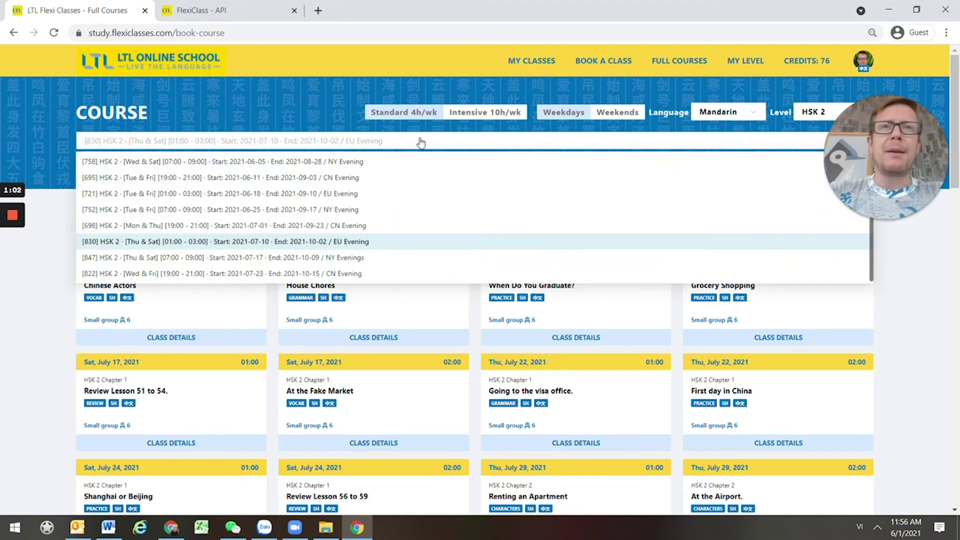
Switch to course [698] HSK 2 Mon & Thu and book its July 1 House Chores class
click(342, 225)
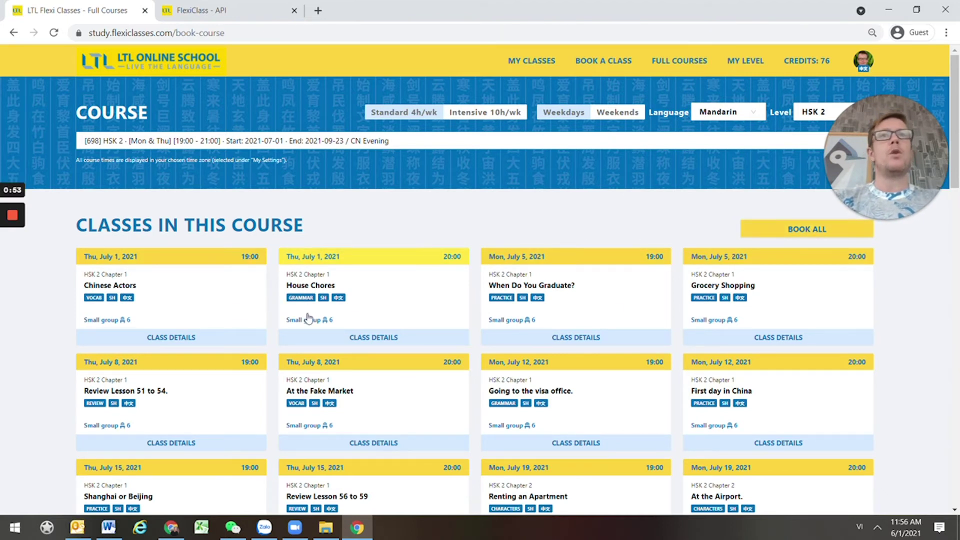
click(393, 315)
click(403, 305)
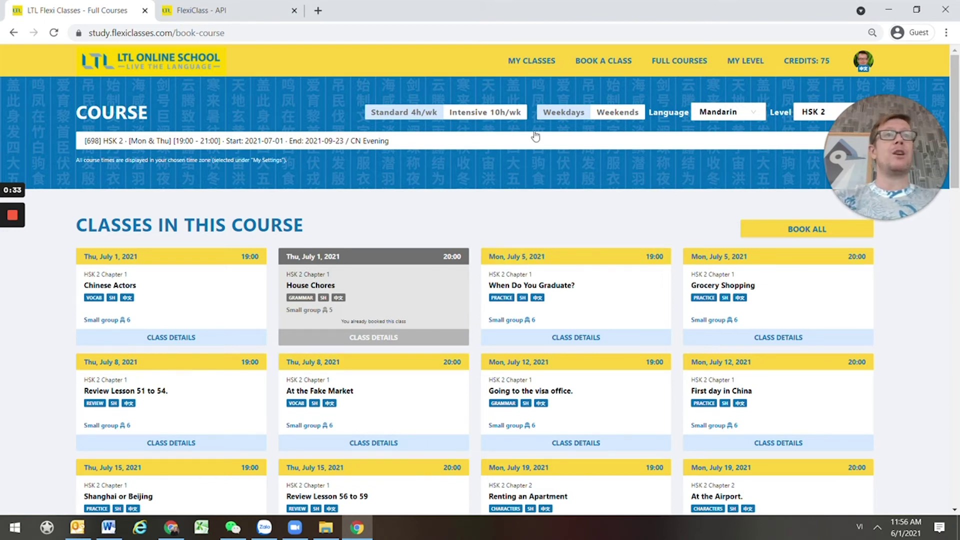
click(543, 67)
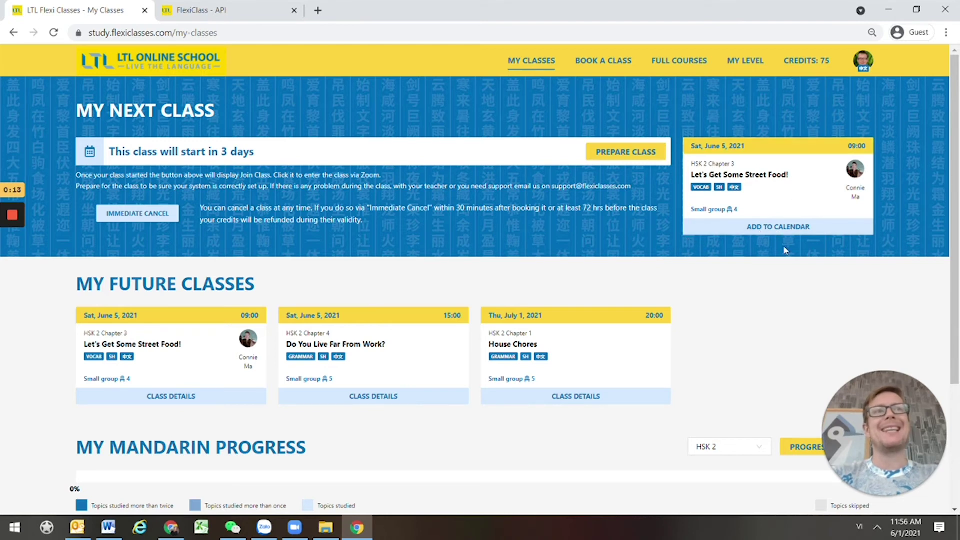
Open the Add to Calendar options and close the My Calendar dialog without choosing one
click(773, 228)
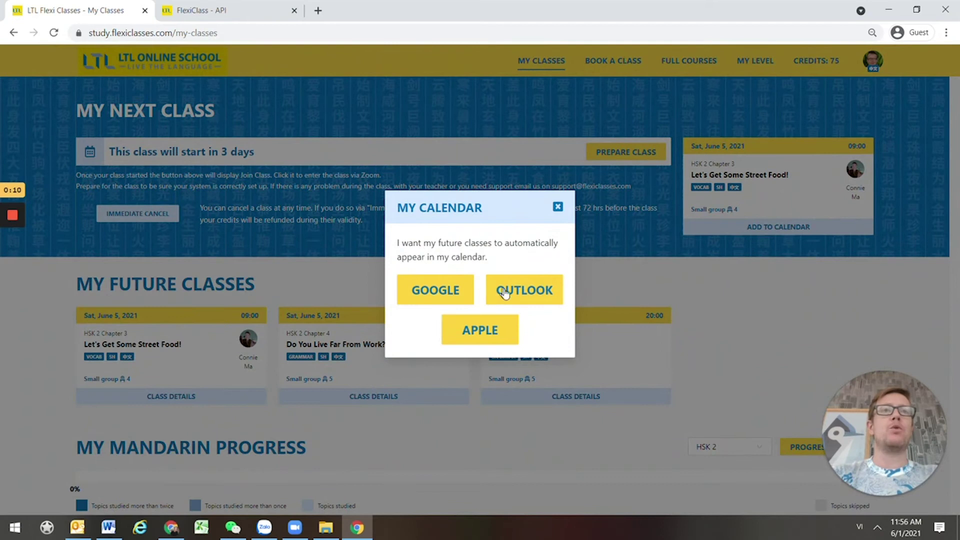
click(557, 207)
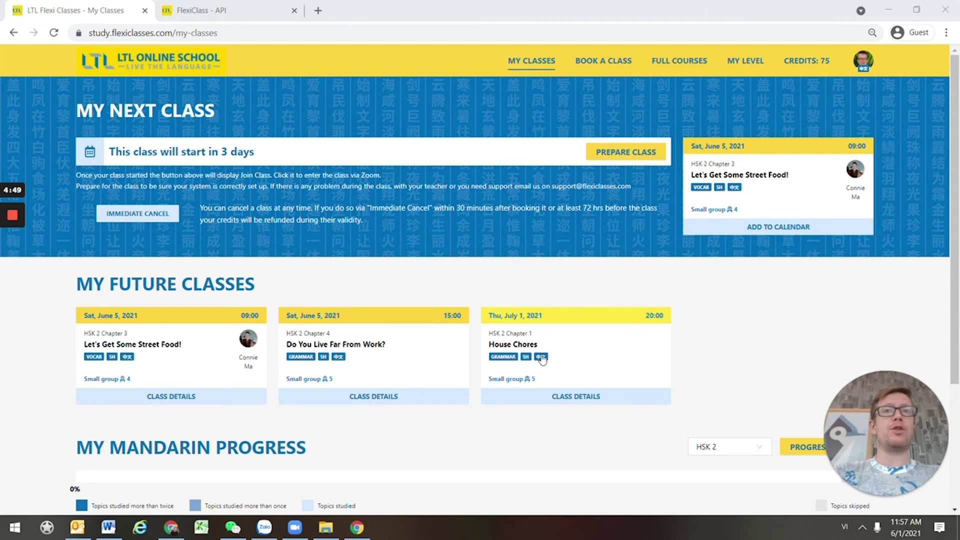
Download and view the learning materials PDF for Let's Get Some Street Food!
click(186, 350)
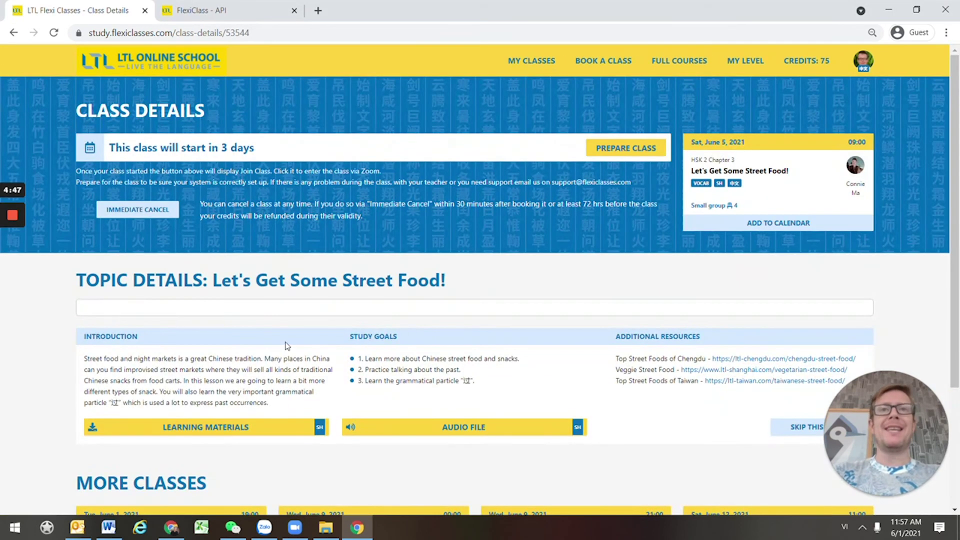
click(230, 429)
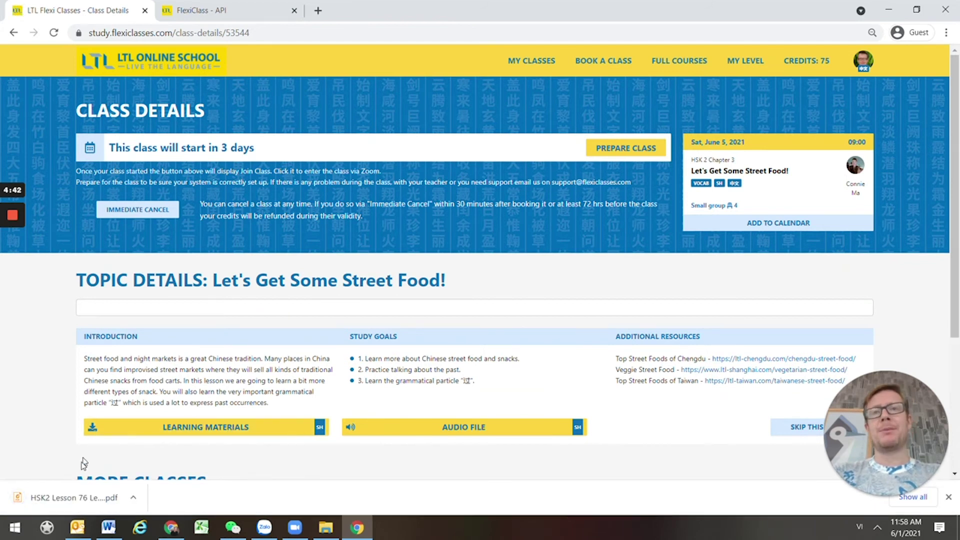
click(75, 497)
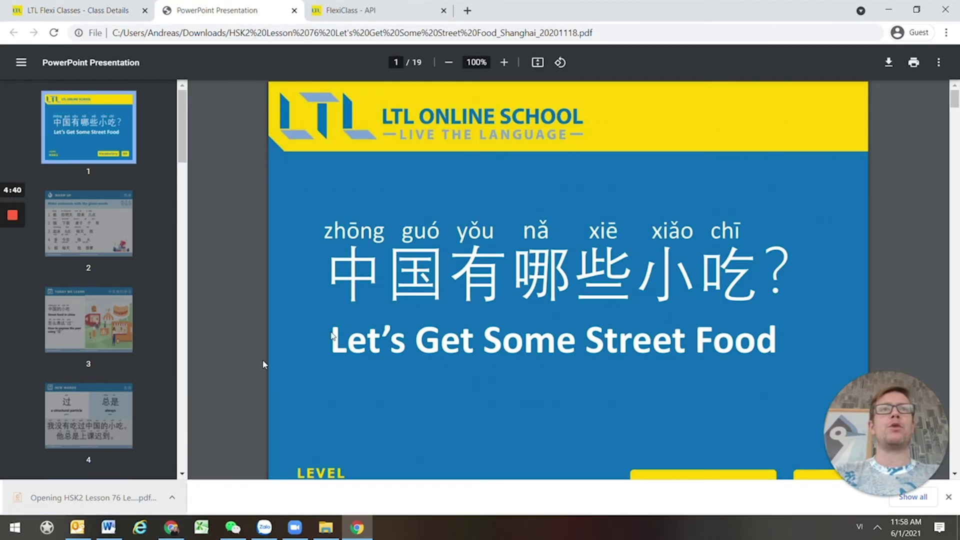
scroll(567, 280, down, 10)
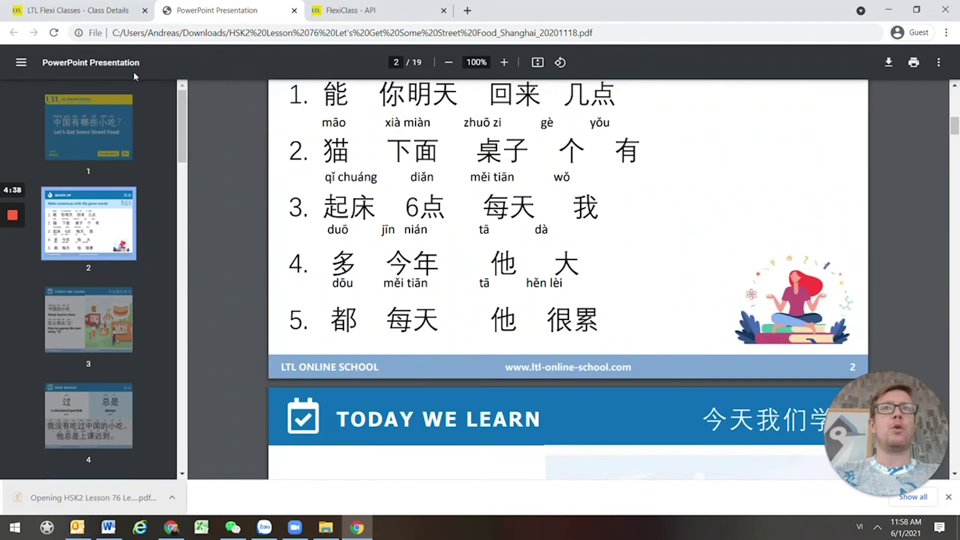
click(98, 12)
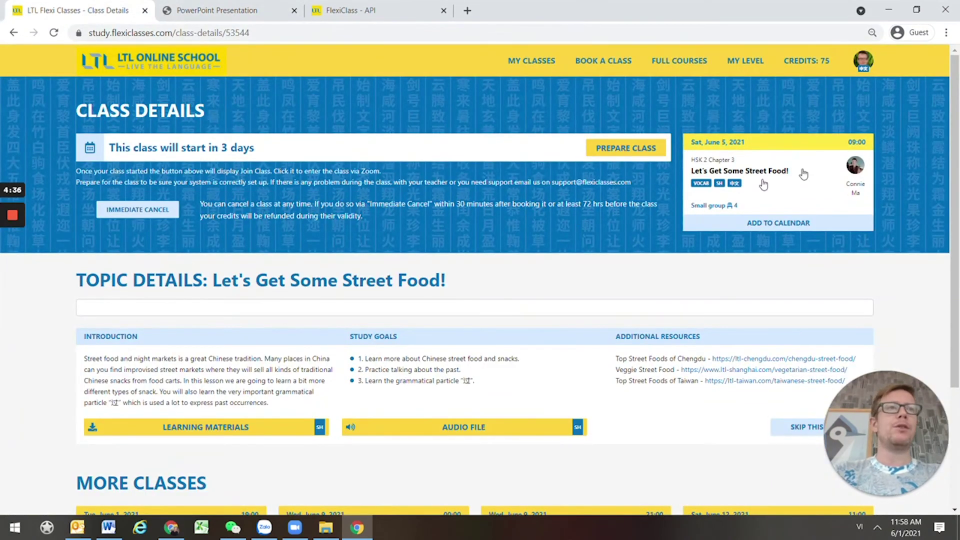
Open the class teacher's profile and scroll through her upcoming group classes
click(856, 170)
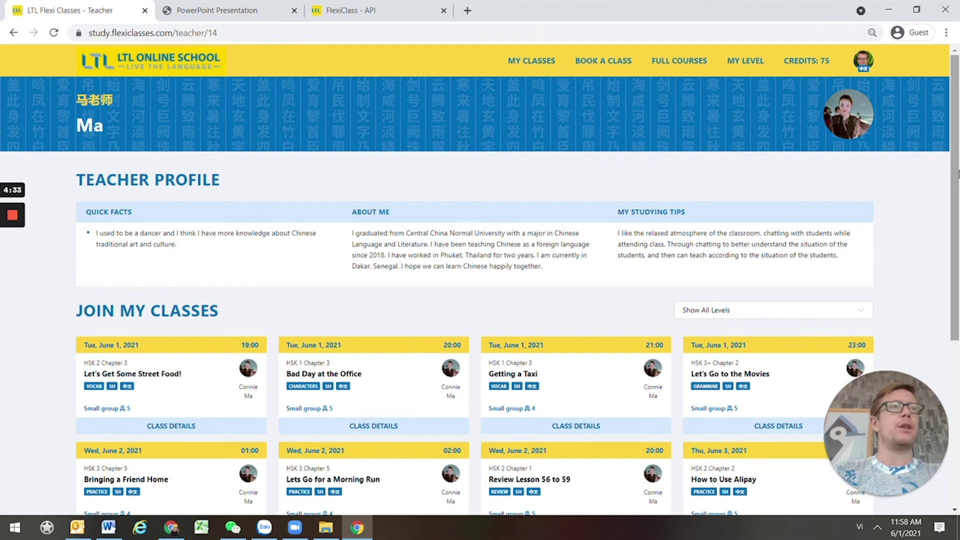
scroll(955, 235, down, 3)
scroll(955, 235, up, 3)
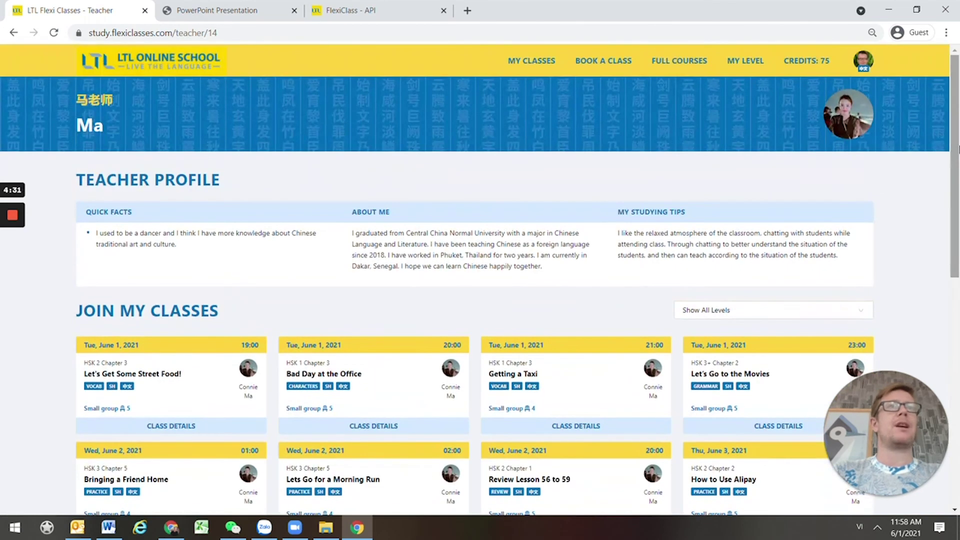
Open the May 31 past class Where are you from? and download and view its annotated PDF
click(522, 67)
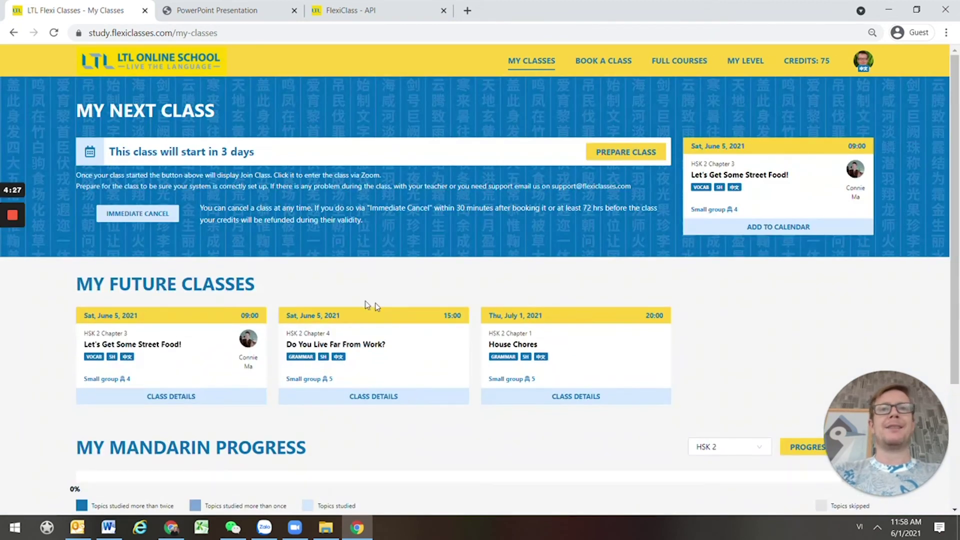
scroll(409, 272, down, 3)
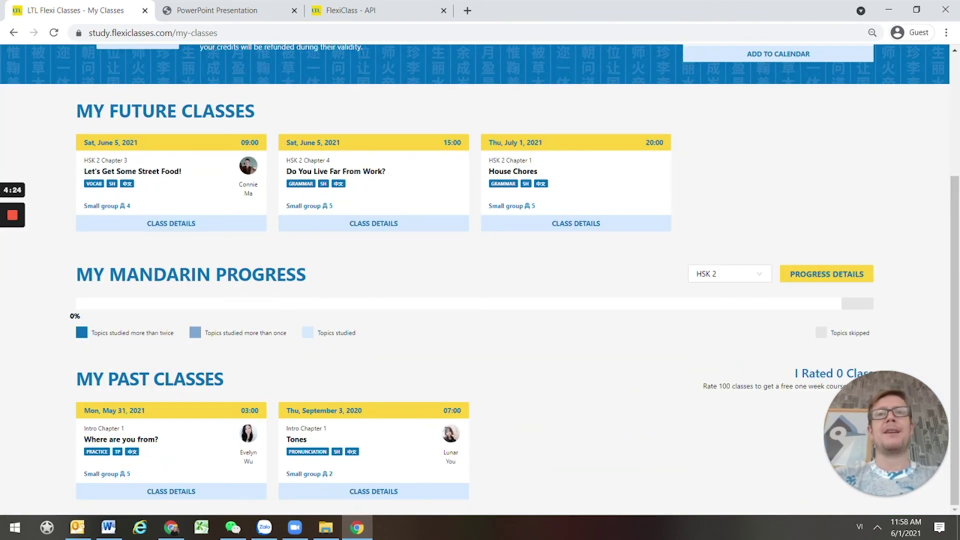
click(183, 463)
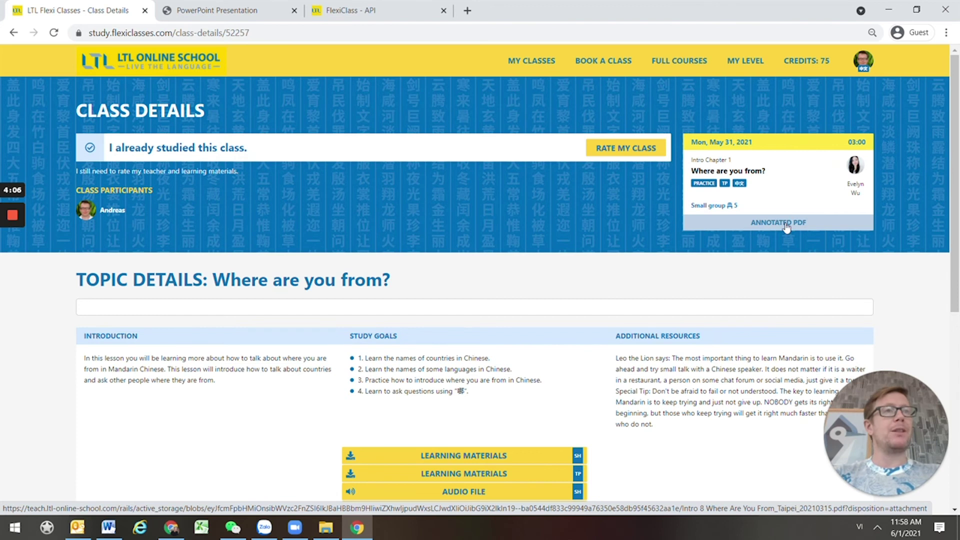
click(787, 227)
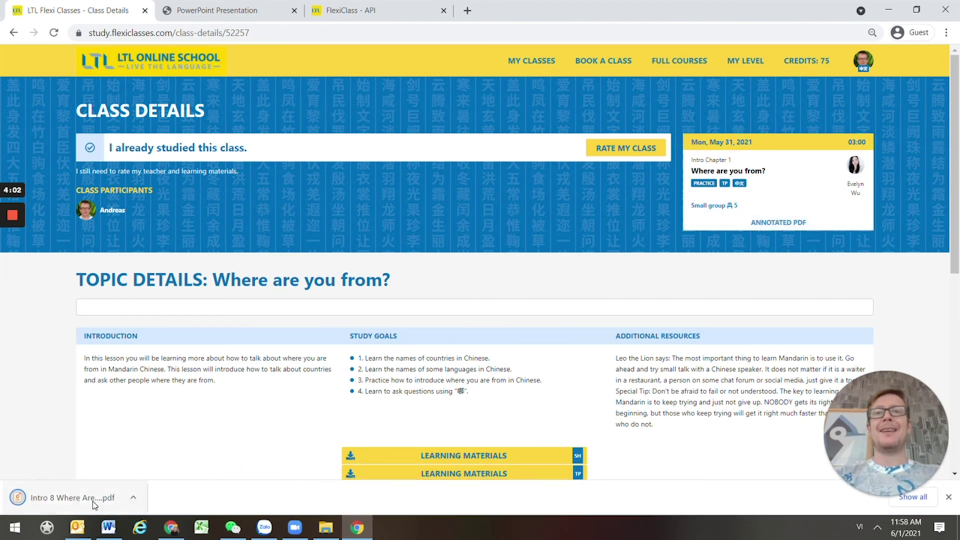
click(92, 497)
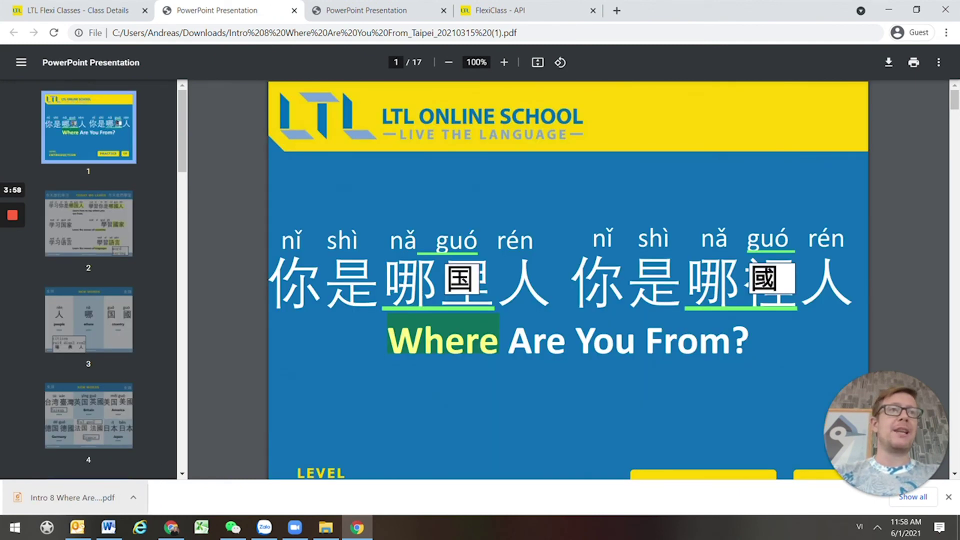
scroll(443, 289, down, 8)
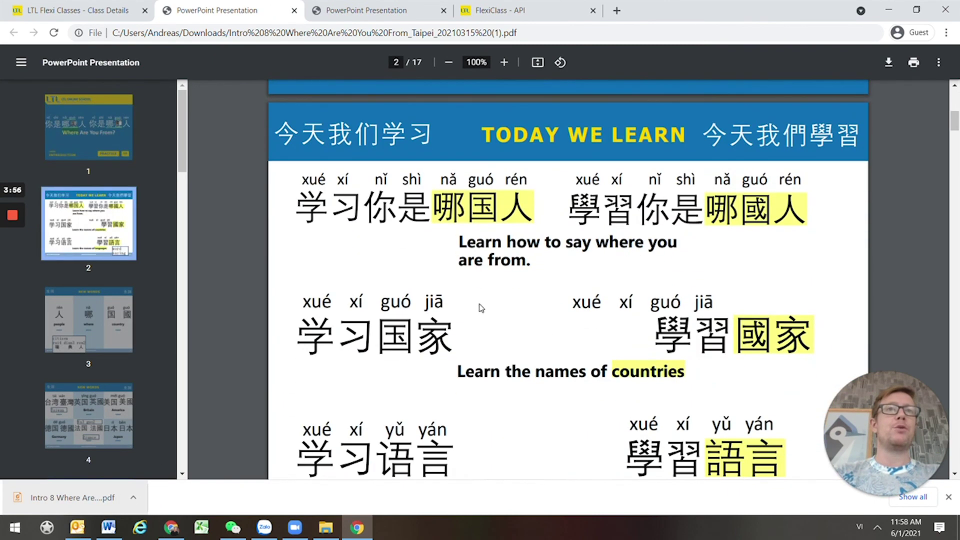
click(82, 11)
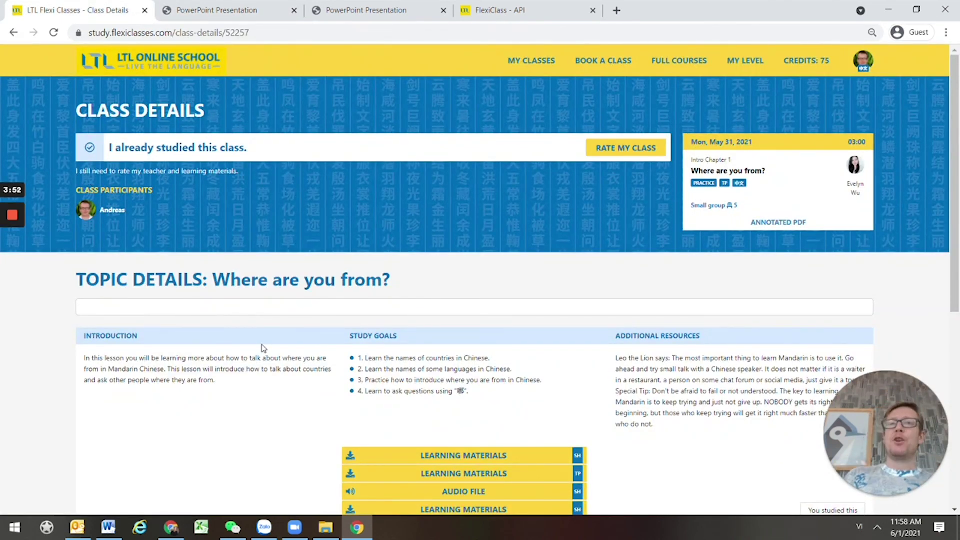
View the 75 credits (47 subscription, 28 extra), open the forum in a new tab, then return to My Credits
click(787, 68)
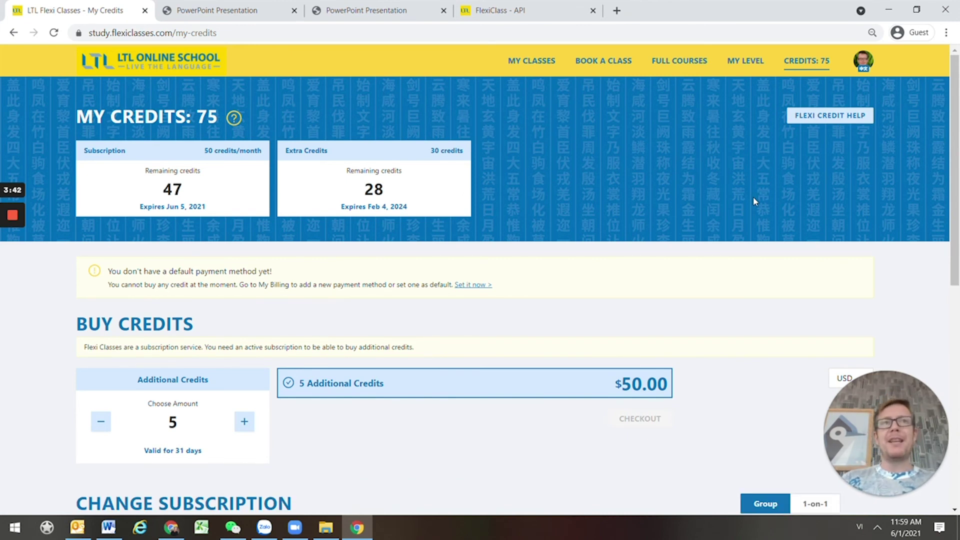
click(864, 67)
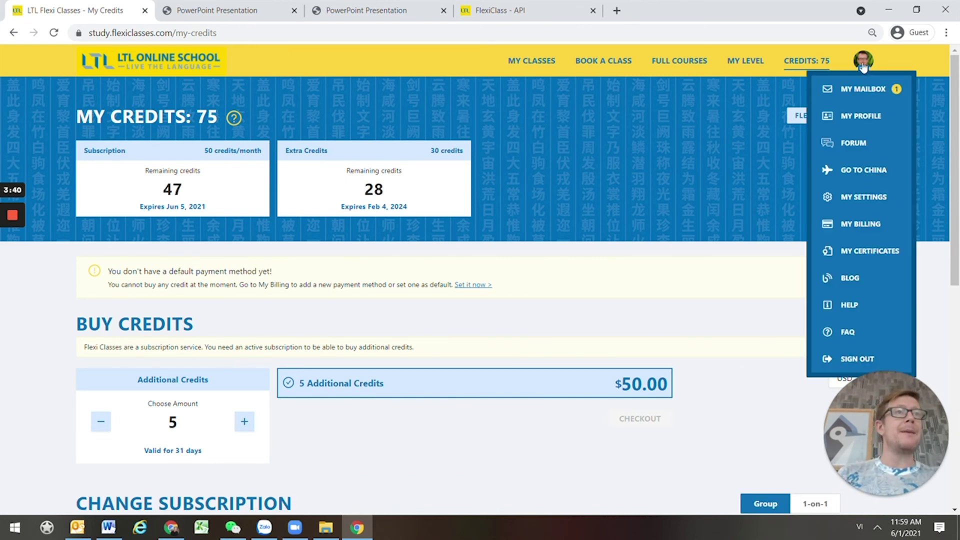
click(863, 142)
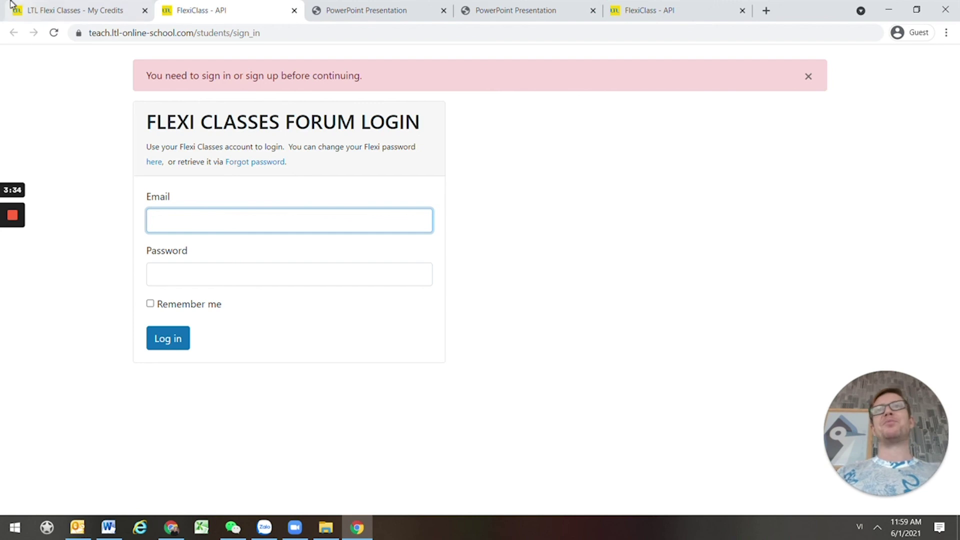
click(24, 10)
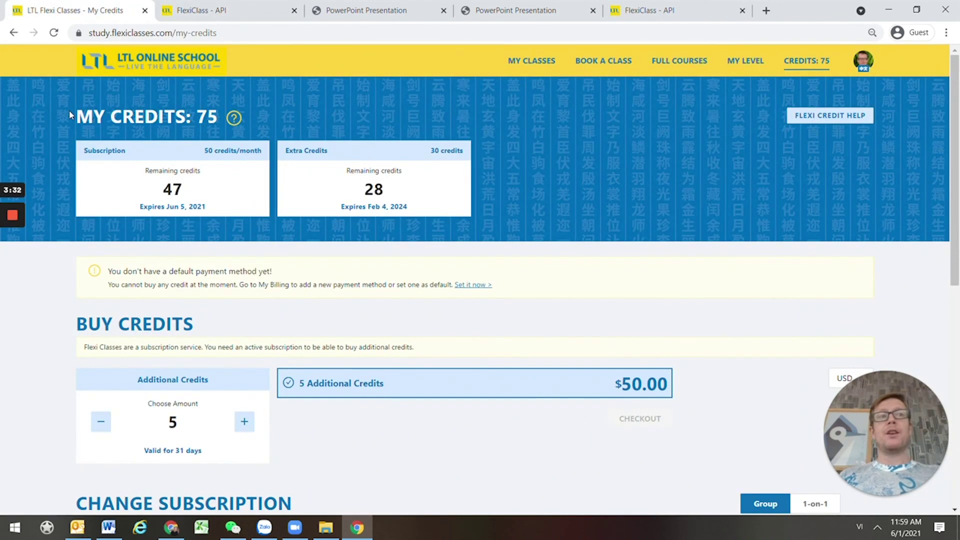